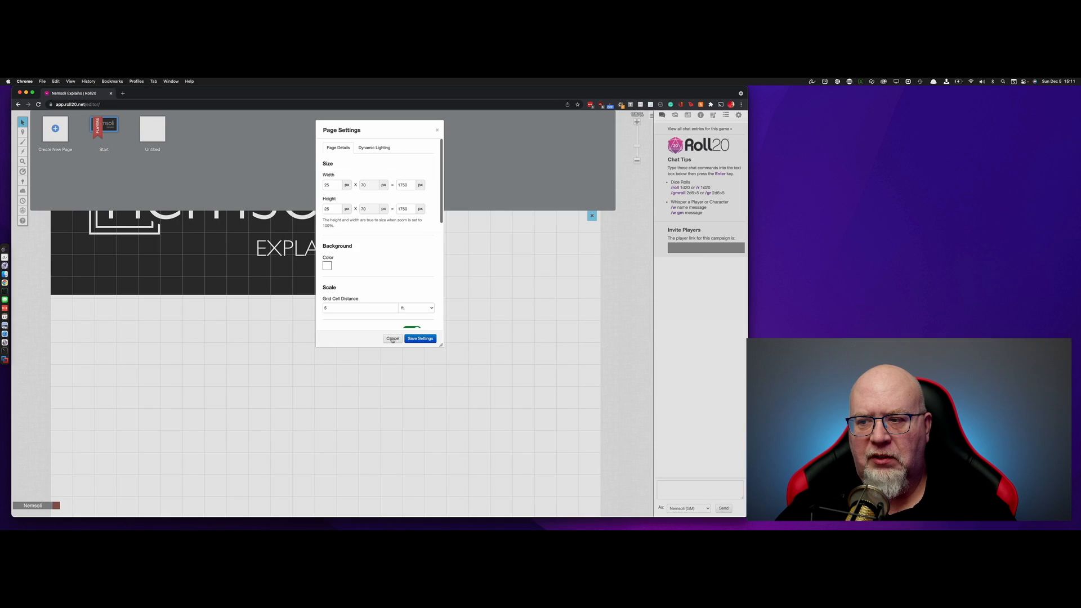
# Dismiss Roll20's Page Settings unchanged and open the blank Untitled page
pyautogui.click(393, 339)
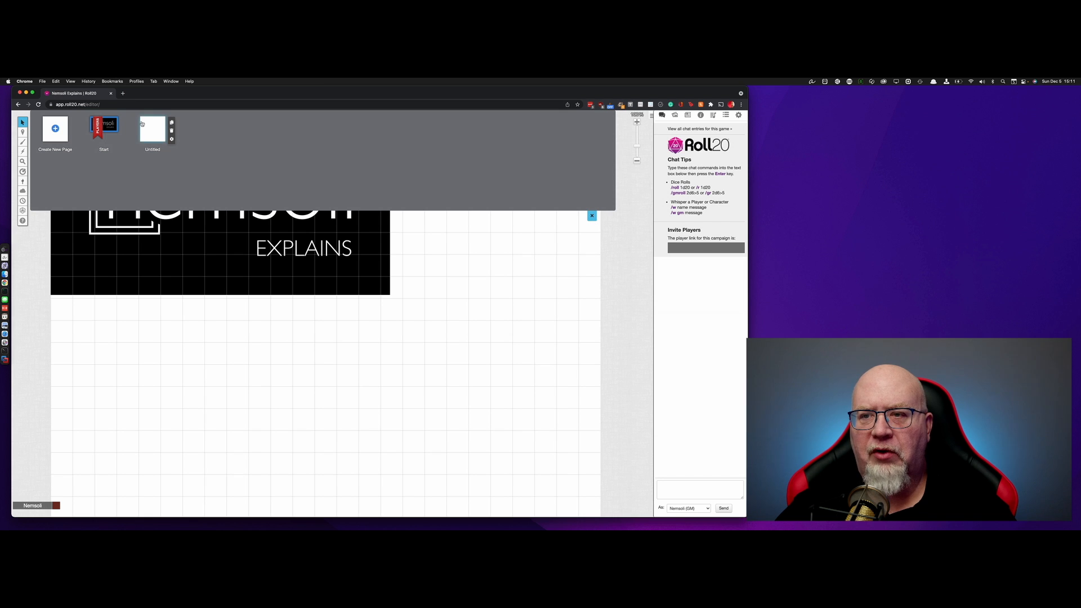
pyautogui.click(142, 125)
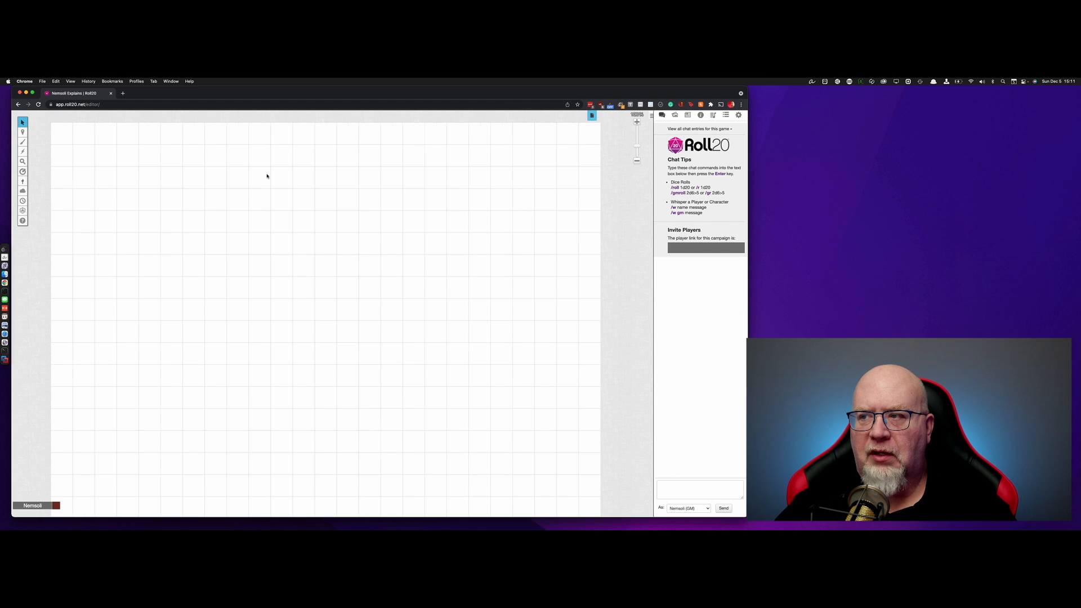
pyautogui.hotkey('ctrl', 'Right')
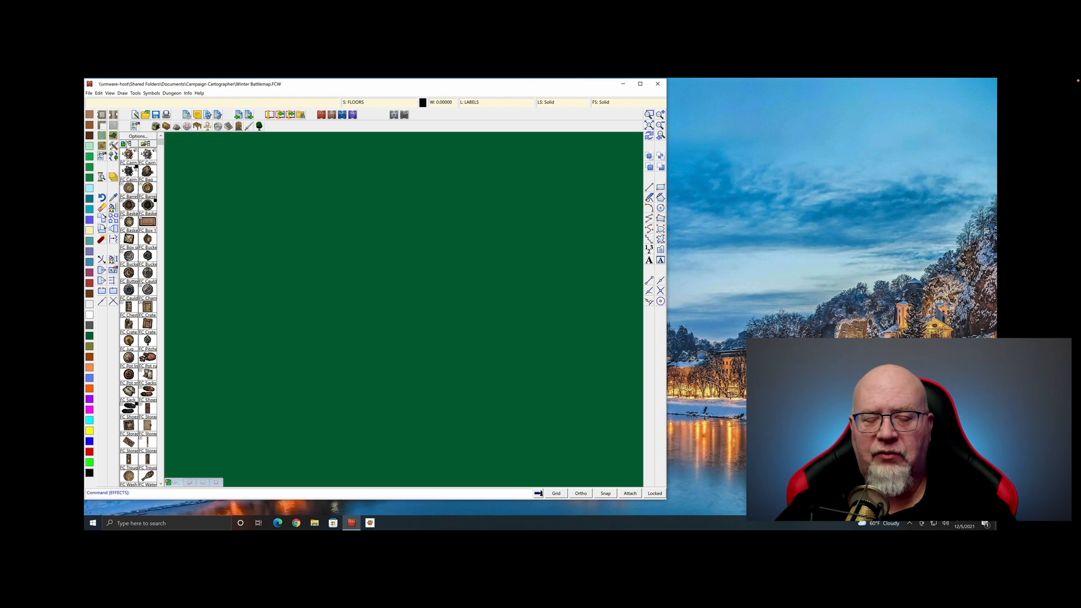
# Start a new drawing from the File menu to launch the New Drawing Wizard
pyautogui.click(88, 93)
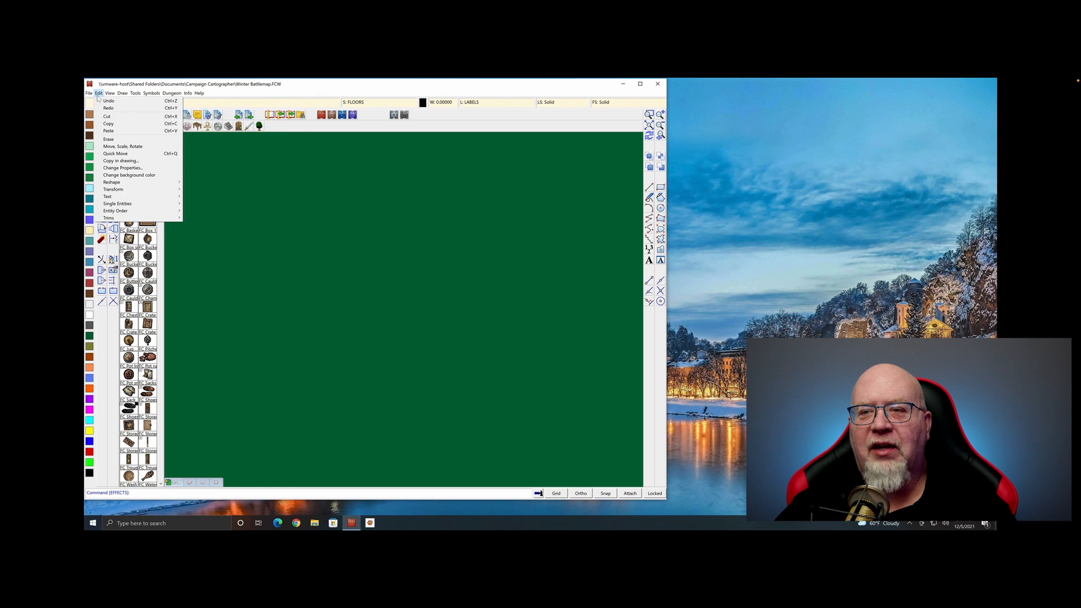
pyautogui.click(99, 101)
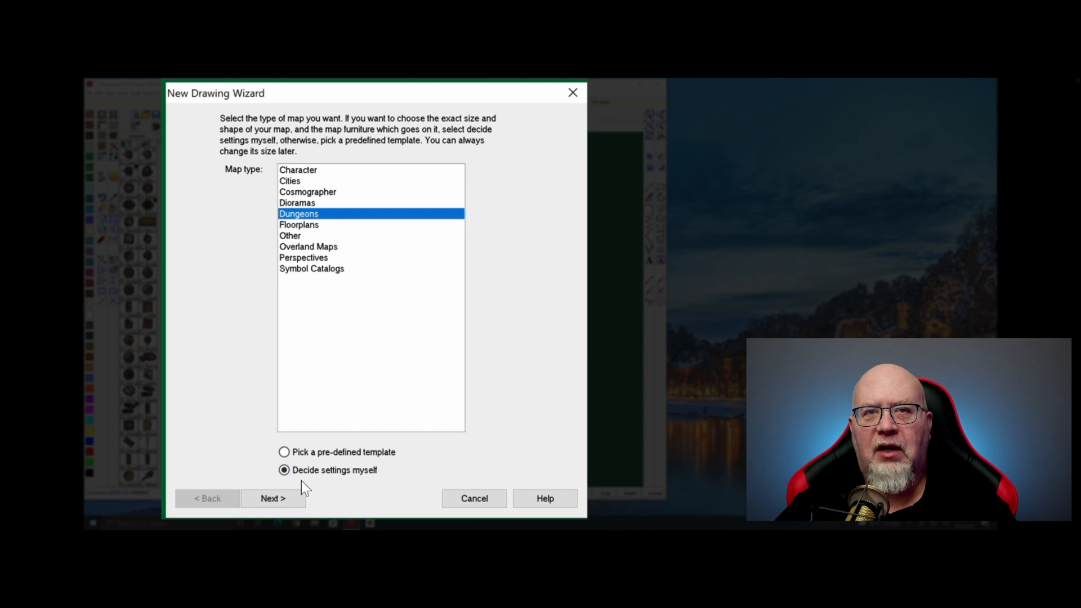
# Choose the SS4 Forlorn Cottage style and set the map width and height to 125
pyautogui.click(279, 494)
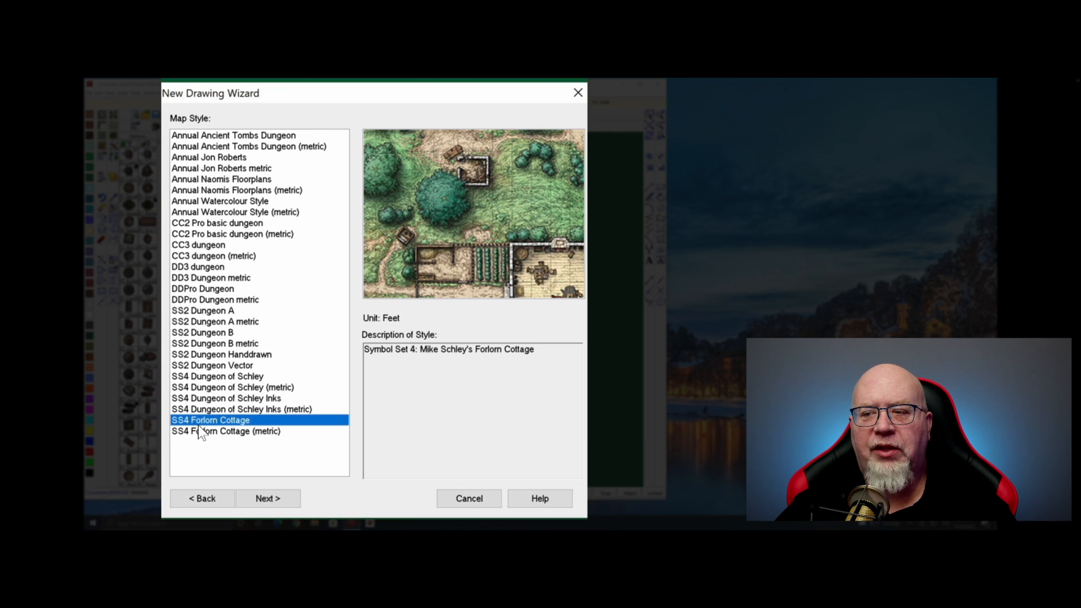
pyautogui.click(273, 496)
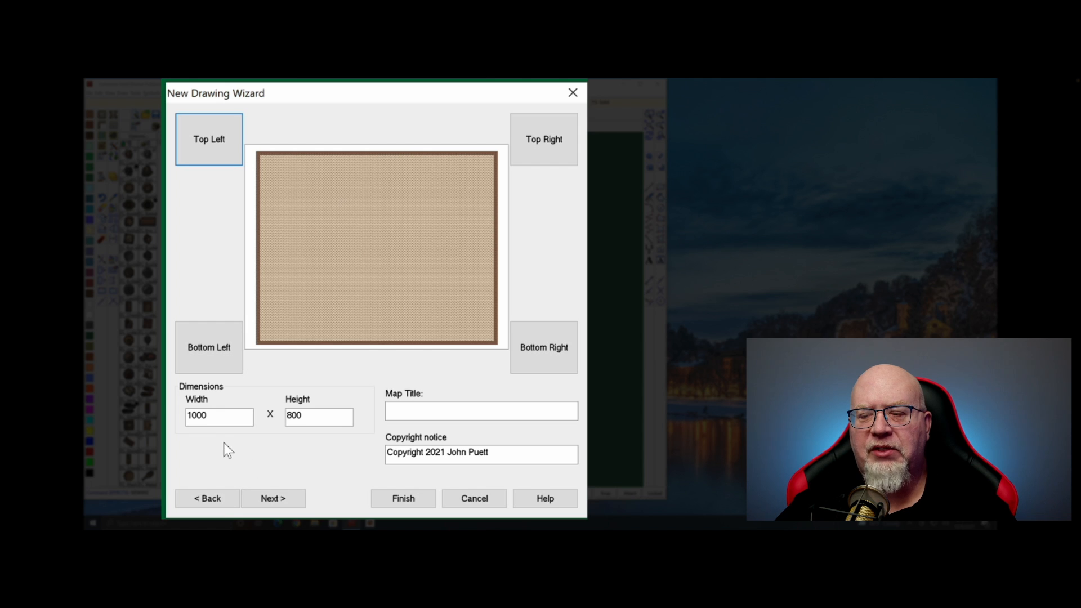
pyautogui.doubleClick(214, 416)
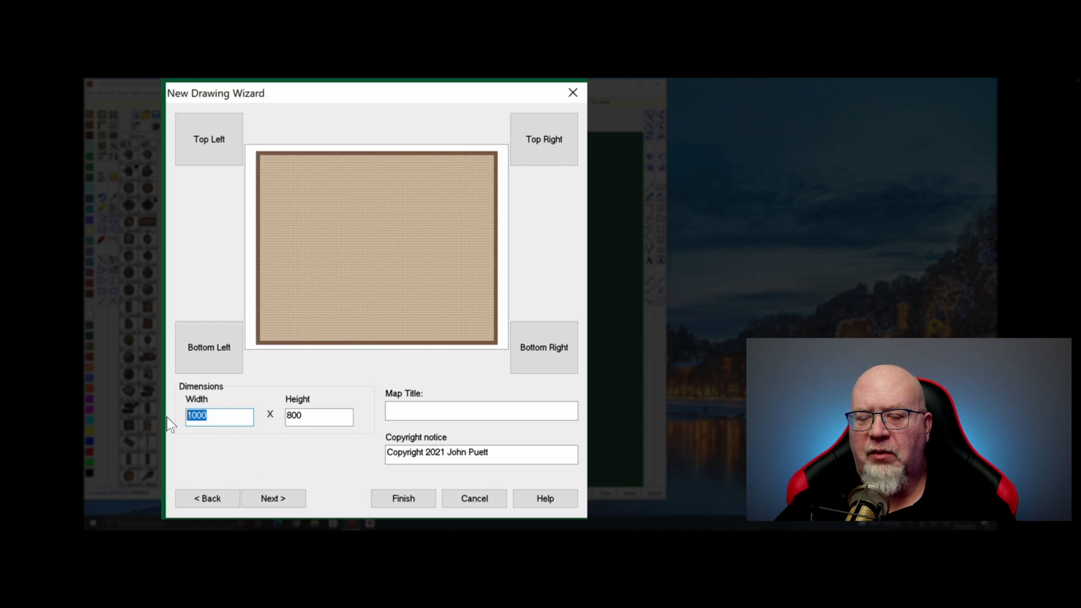
pyautogui.write('1')
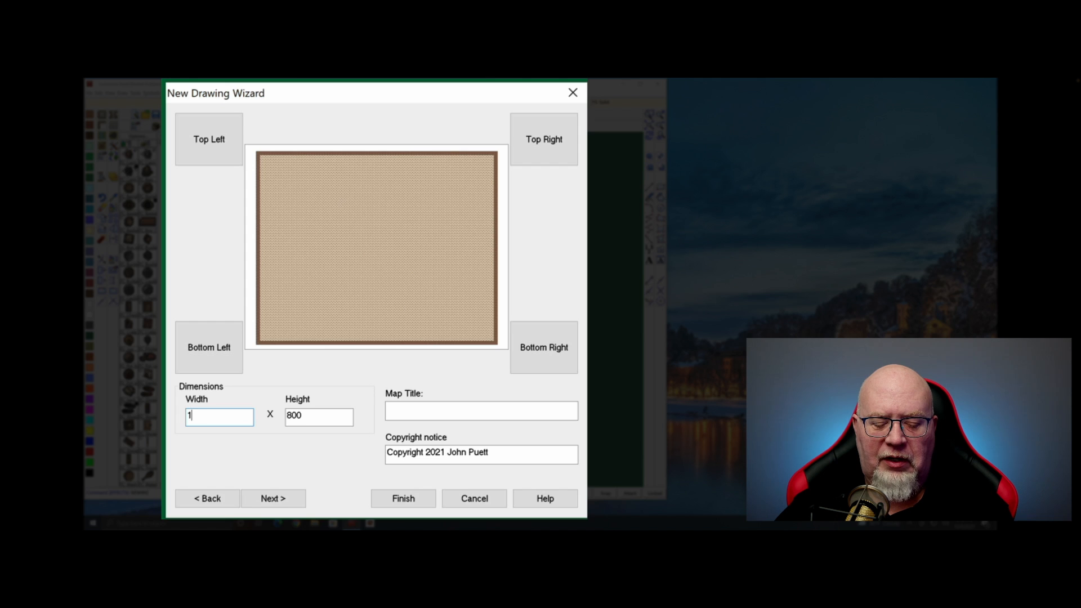
pyautogui.write('25')
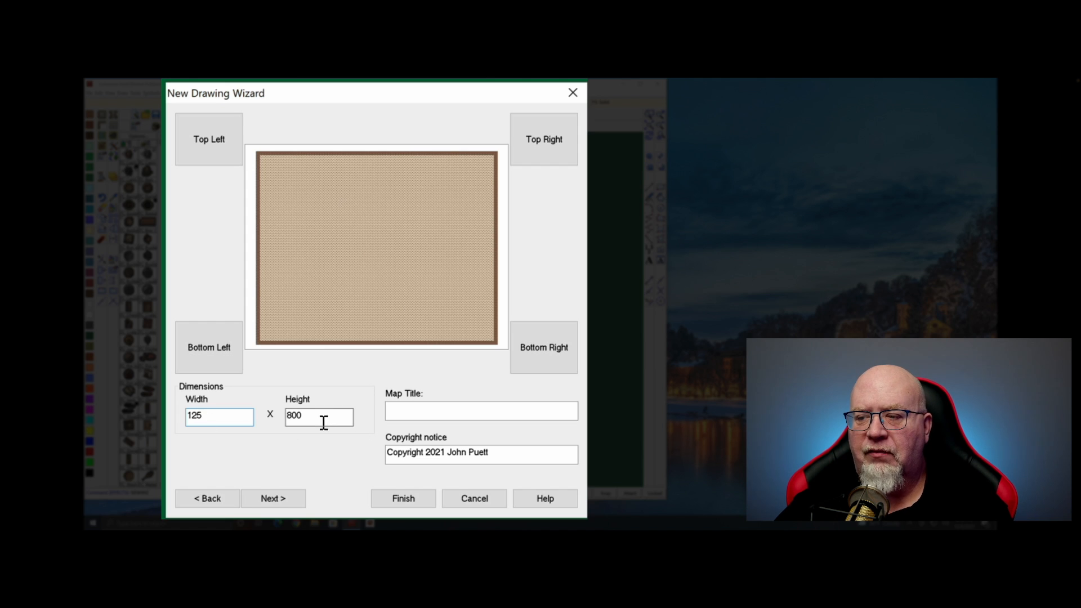
pyautogui.press('Tab')
pyautogui.write('12')
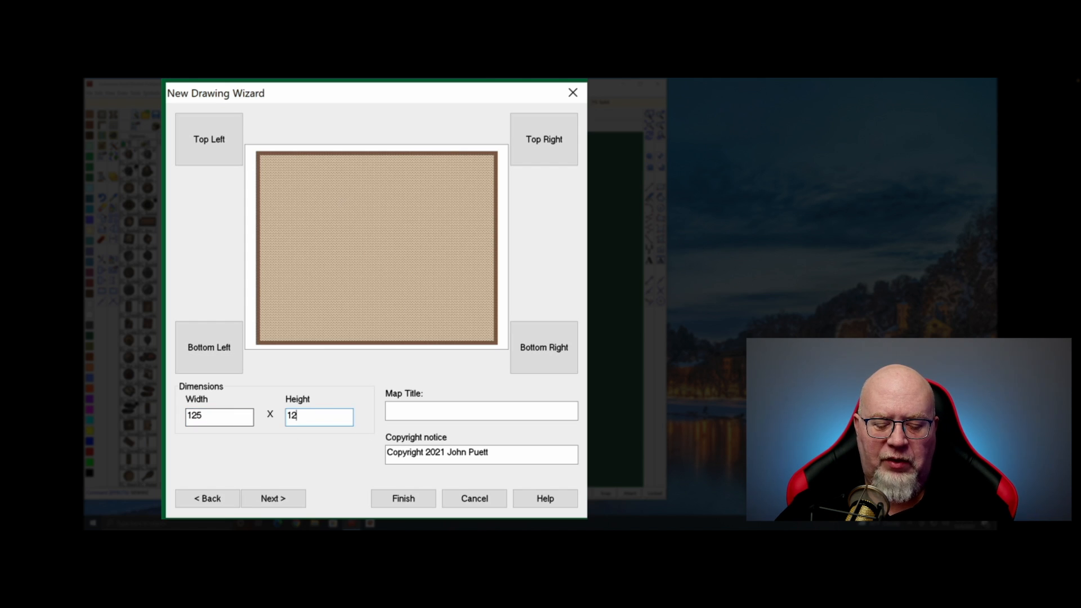
pyautogui.write('5')
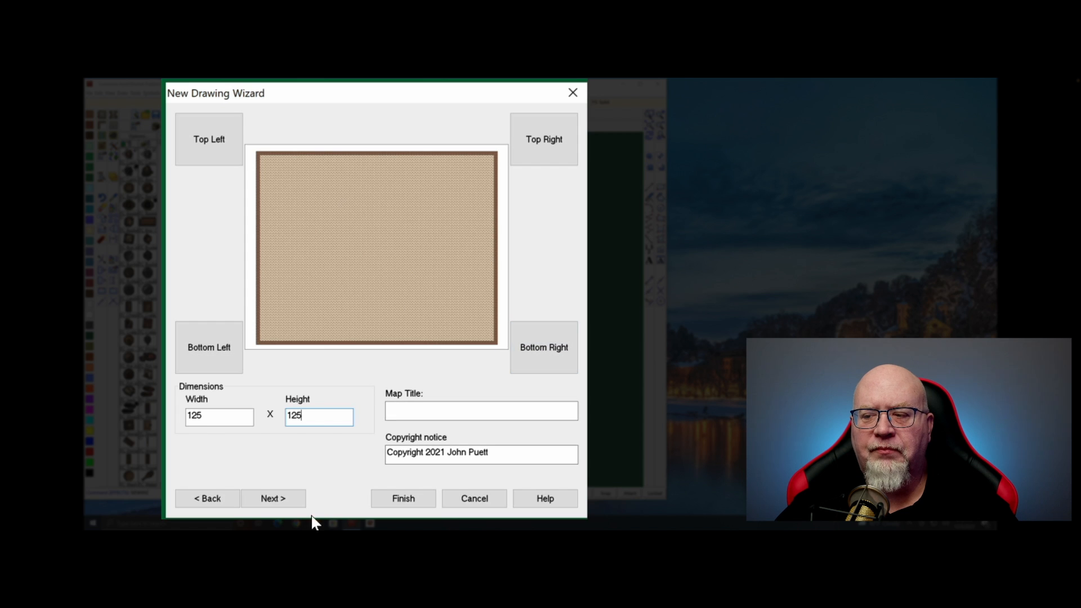
pyautogui.click(284, 498)
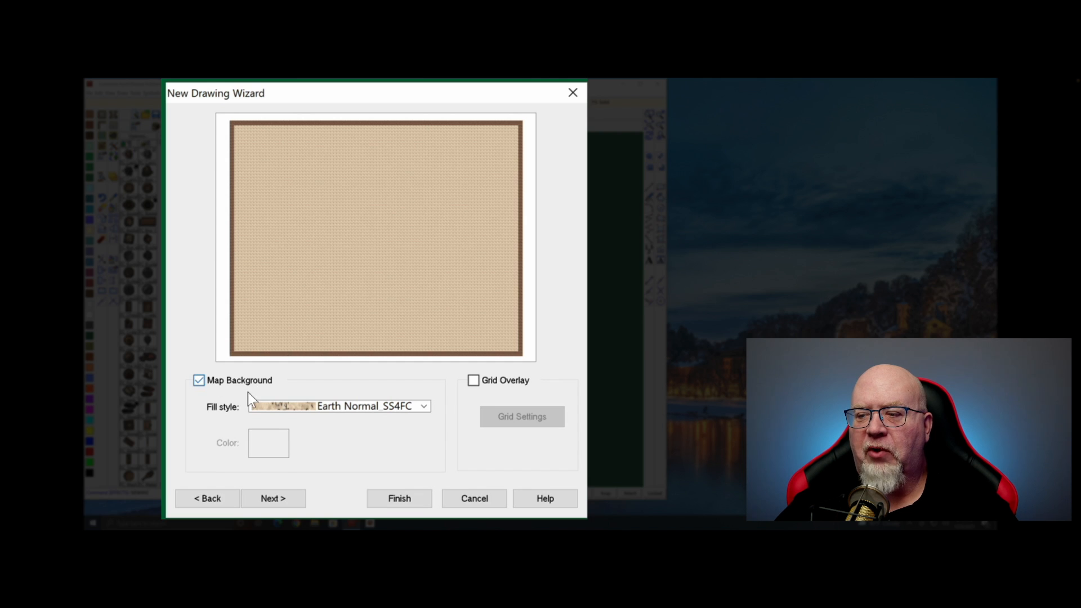
# Use a Grass Dark SS4FC background fill and enable a grid overlay with spacing 5
pyautogui.click(424, 405)
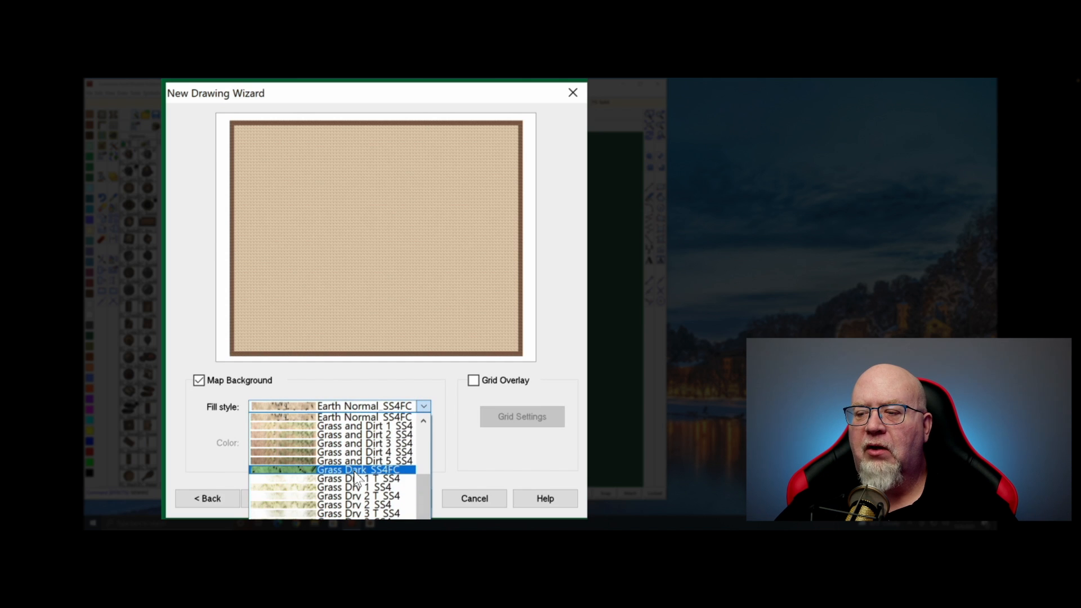
pyautogui.click(354, 471)
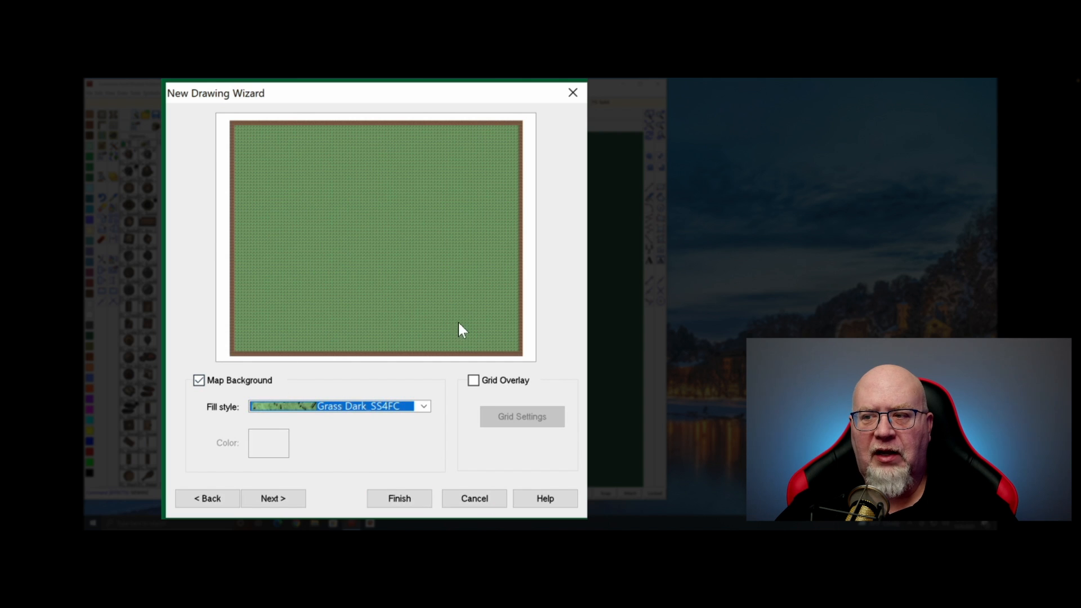
pyautogui.click(473, 381)
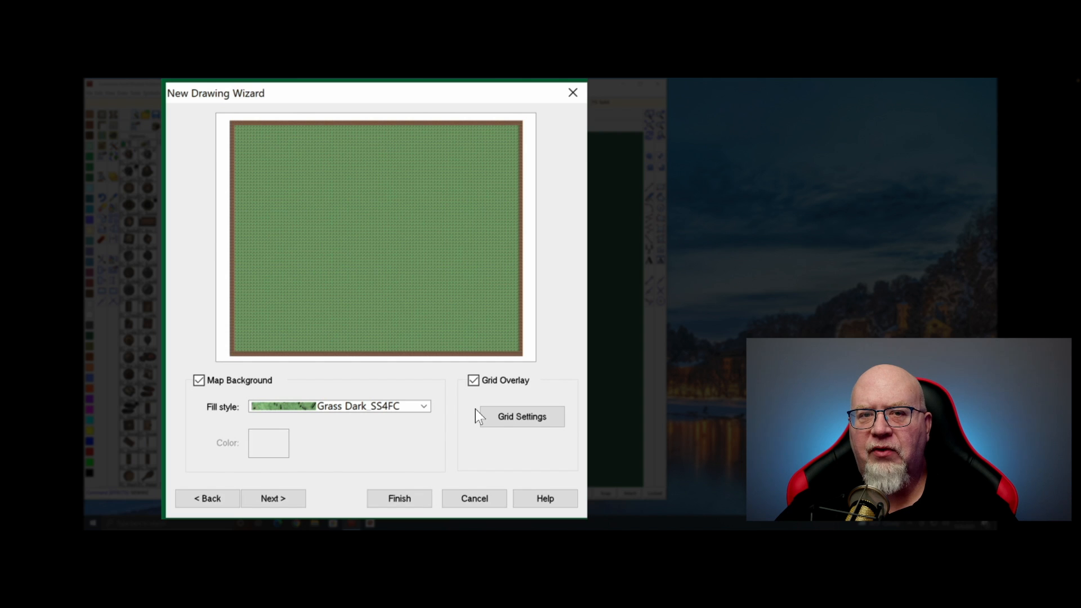
pyautogui.click(519, 416)
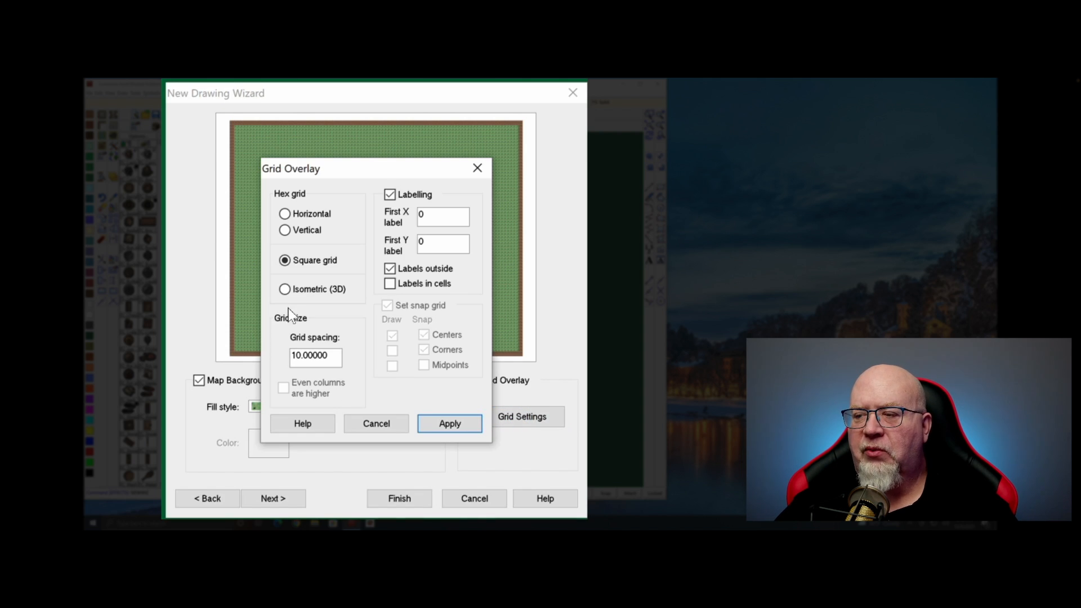
pyautogui.moveTo(302, 355); pyautogui.dragTo(271, 354)
pyautogui.write('5')
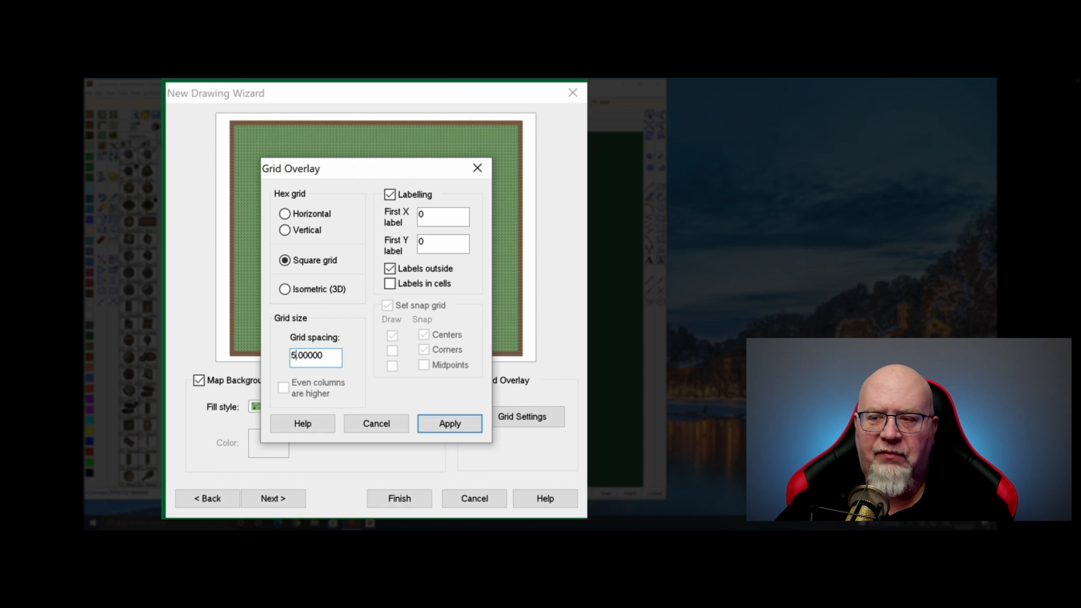
# Apply the 5-unit grid, finish the wizard and save the map as NEMSOU EXPLAINS
pyautogui.click(444, 425)
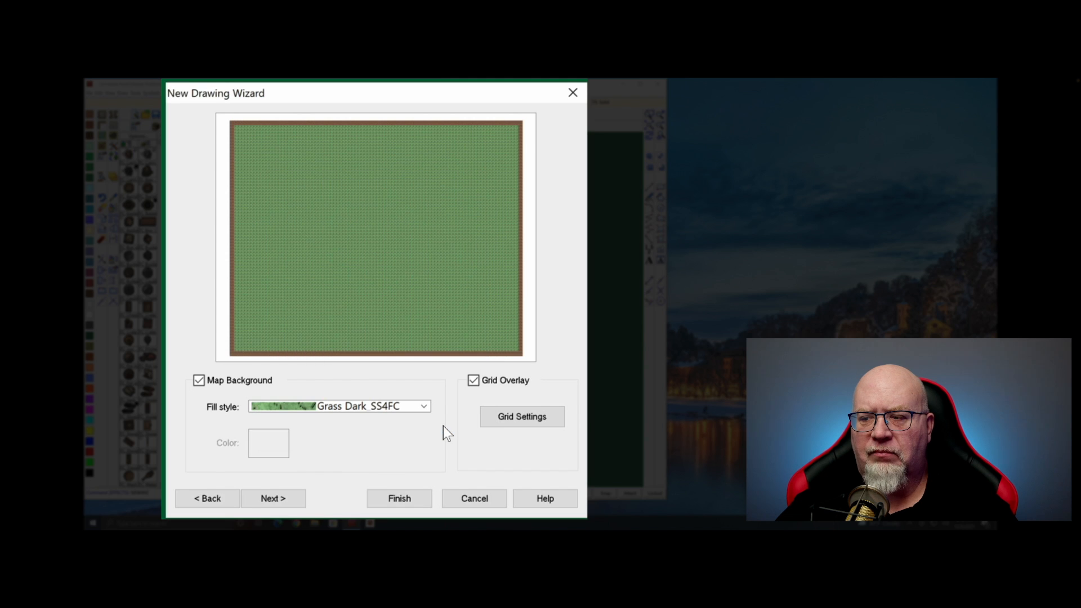
pyautogui.click(274, 499)
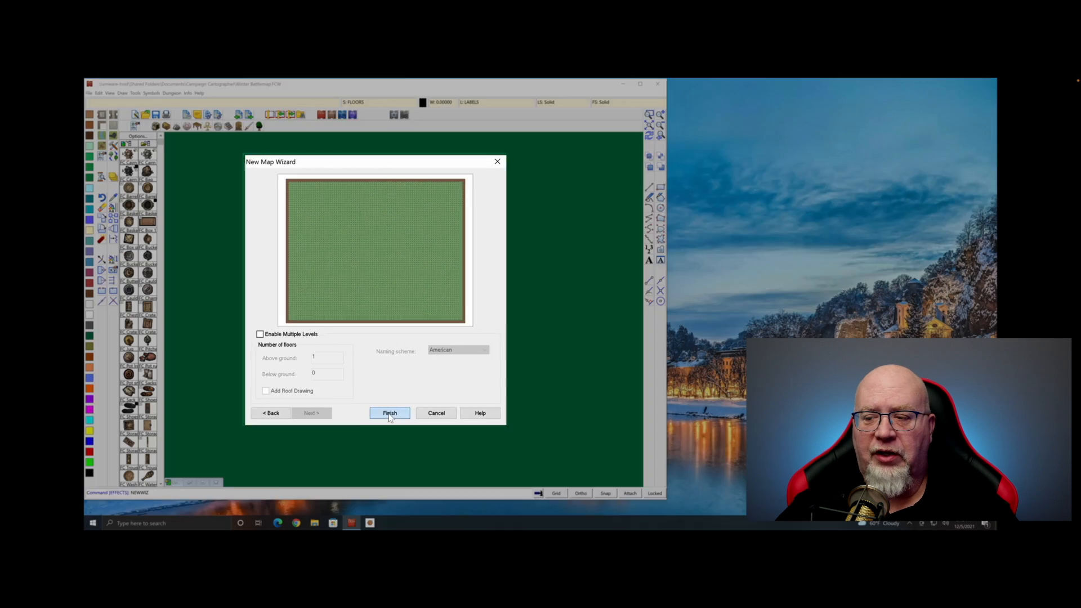
pyautogui.click(398, 498)
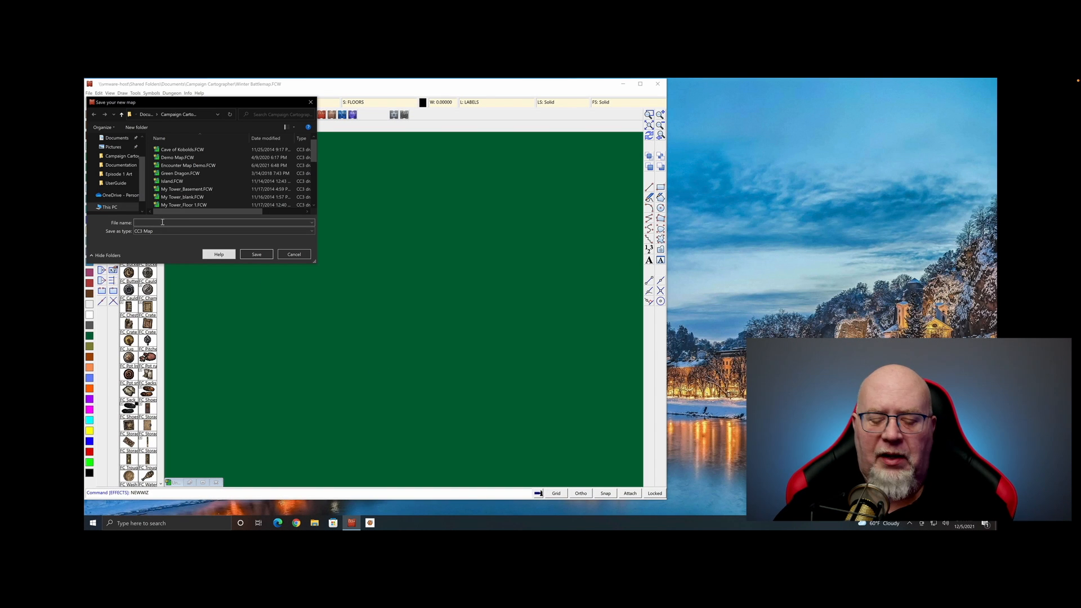
pyautogui.write('NEMSOLI')
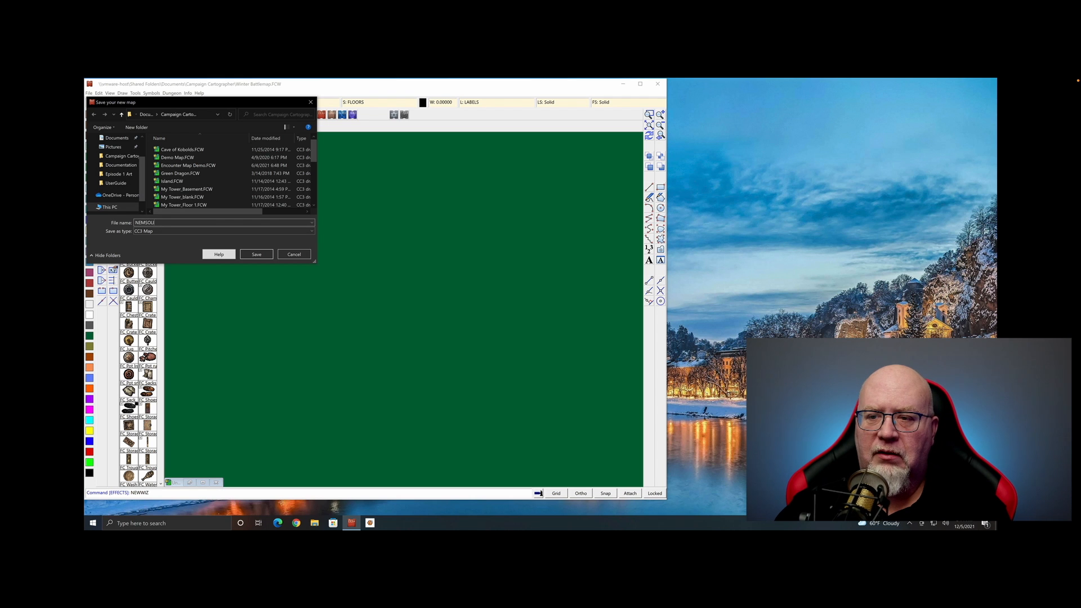
pyautogui.write(' EXPLAINS')
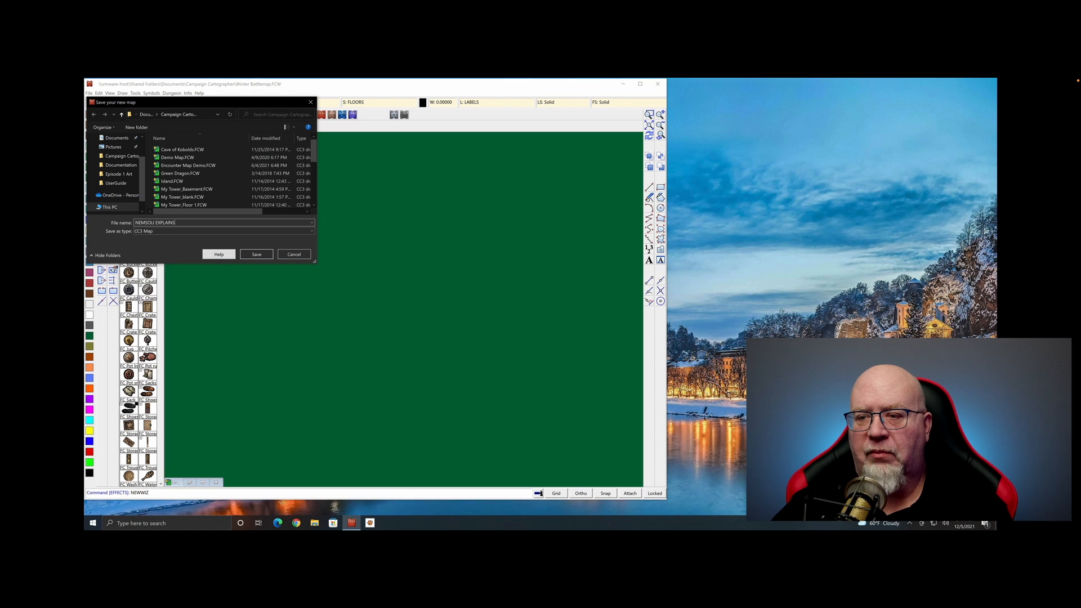
pyautogui.click(256, 255)
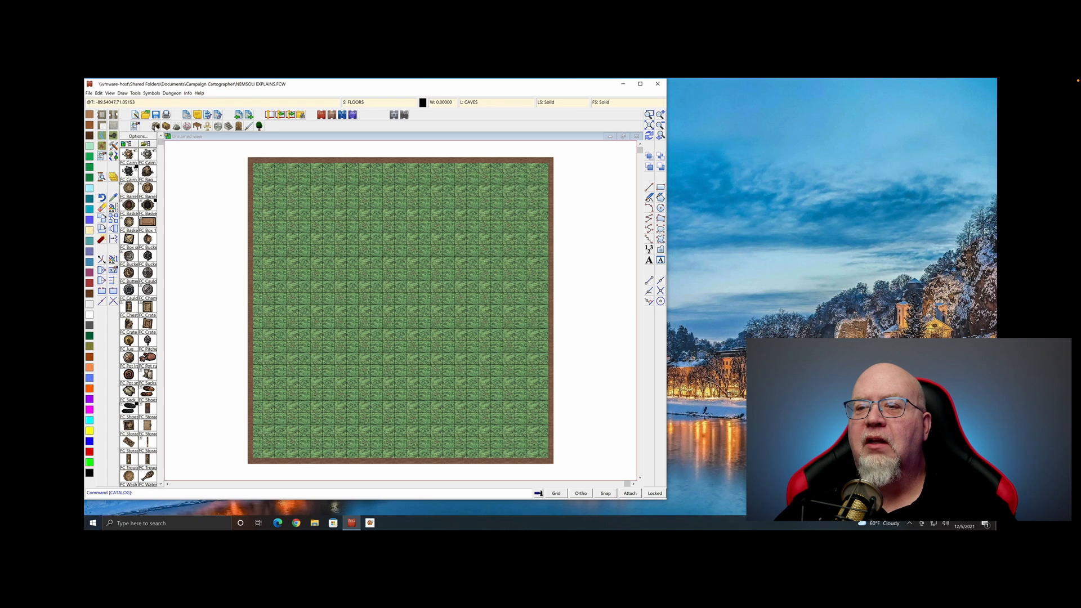
# Place a box symbol from the containers and treasure catalog at the map's centre
pyautogui.click(155, 127)
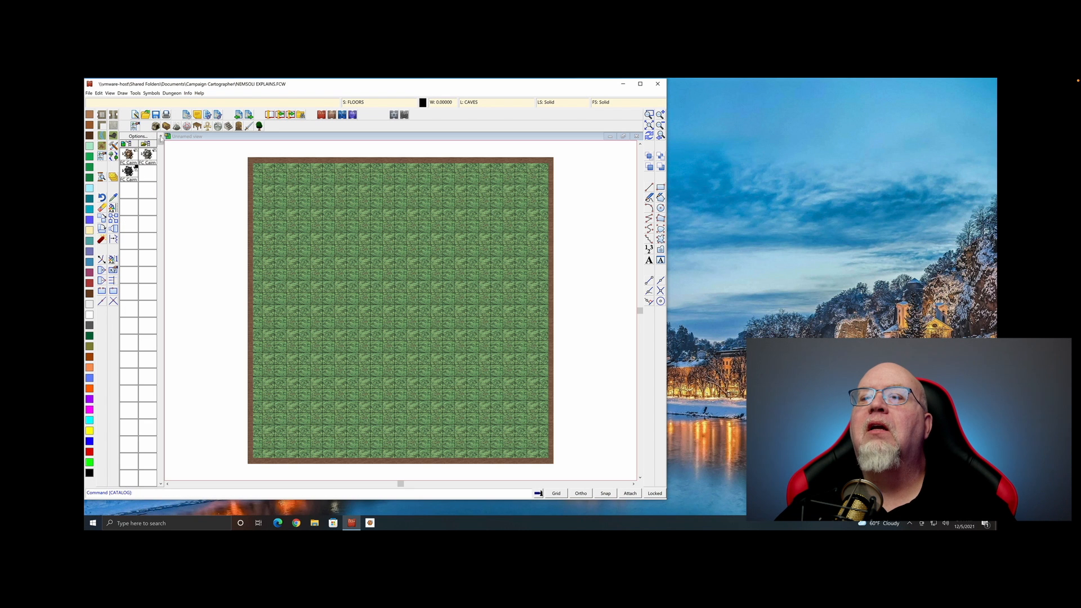
pyautogui.click(175, 128)
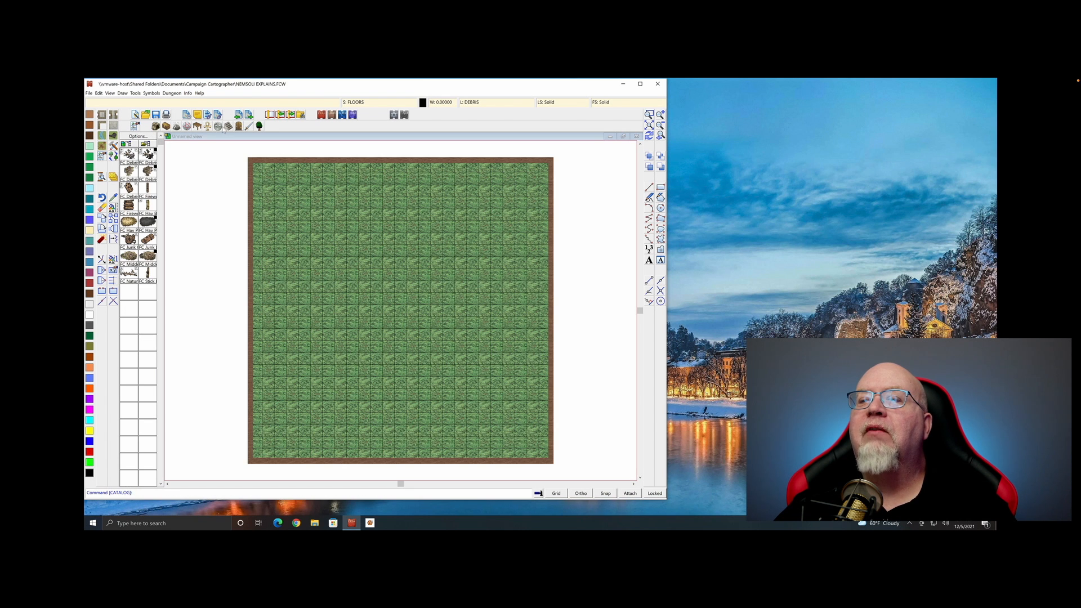
pyautogui.click(218, 127)
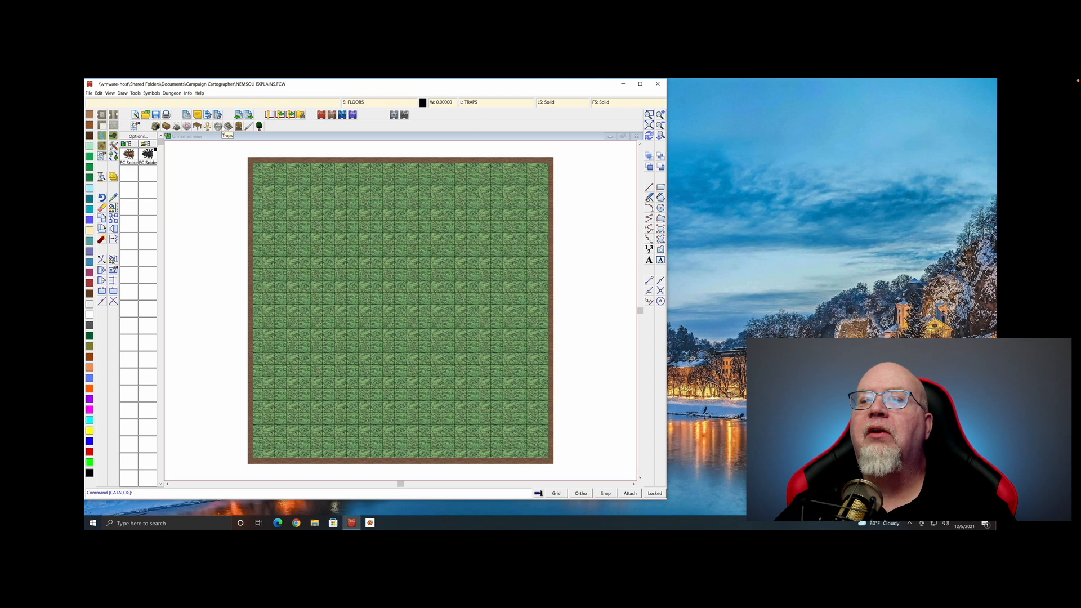
pyautogui.click(178, 128)
pyautogui.click(166, 128)
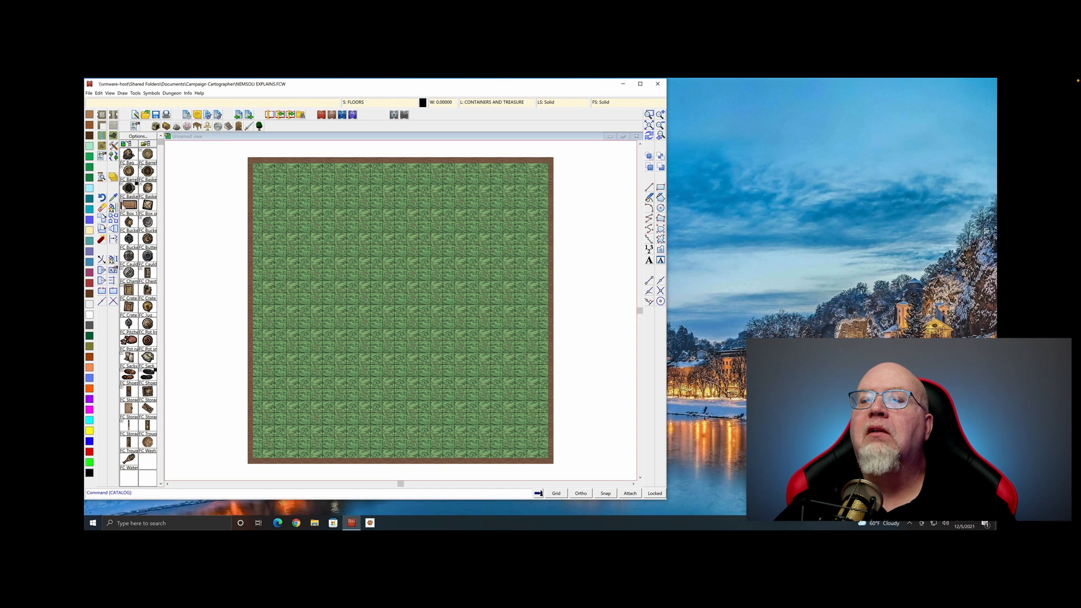
pyautogui.click(127, 206)
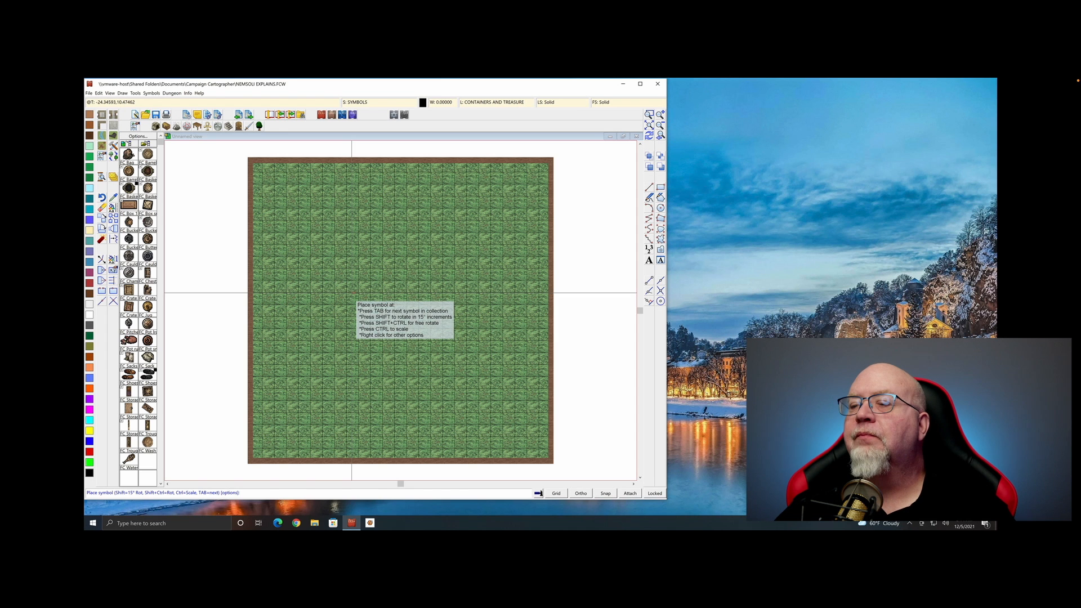
pyautogui.click(352, 293)
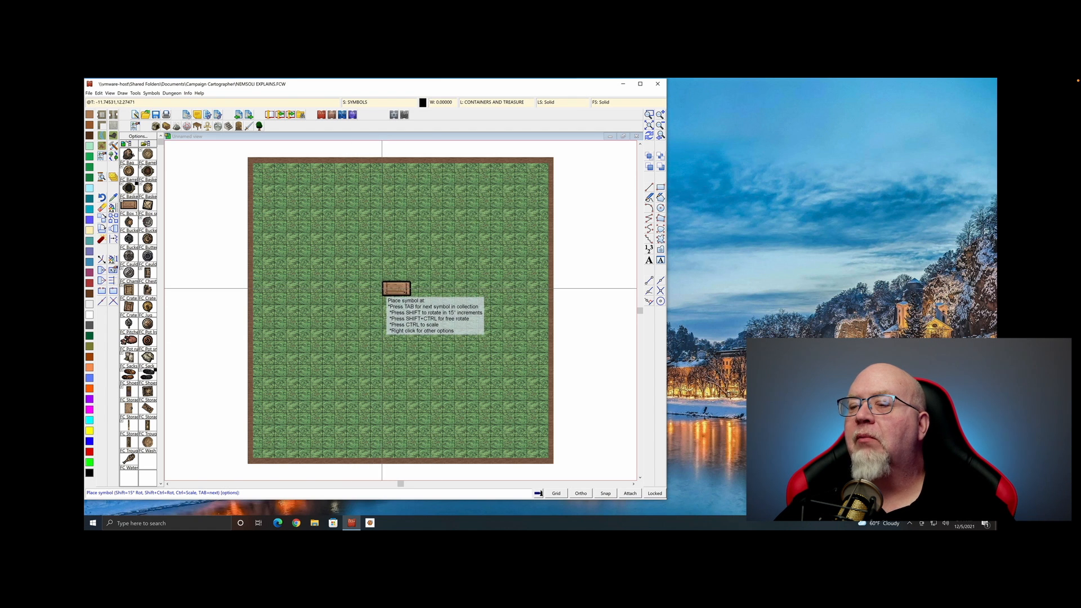
pyautogui.click(381, 288)
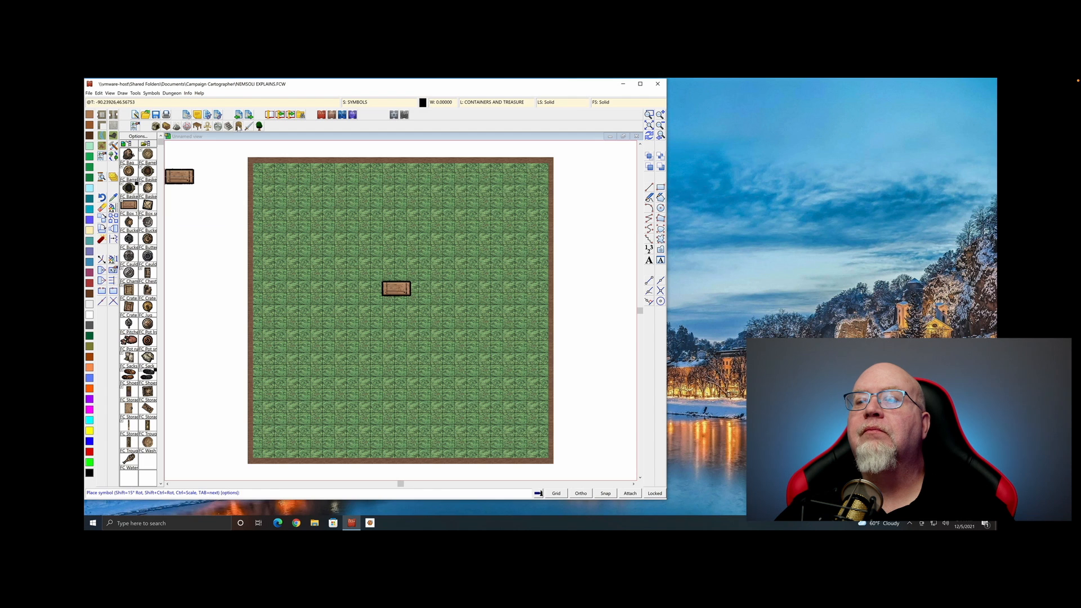
# Add a scaled-down FC Cart from the weapons and tools symbols just below the chest
pyautogui.click(238, 126)
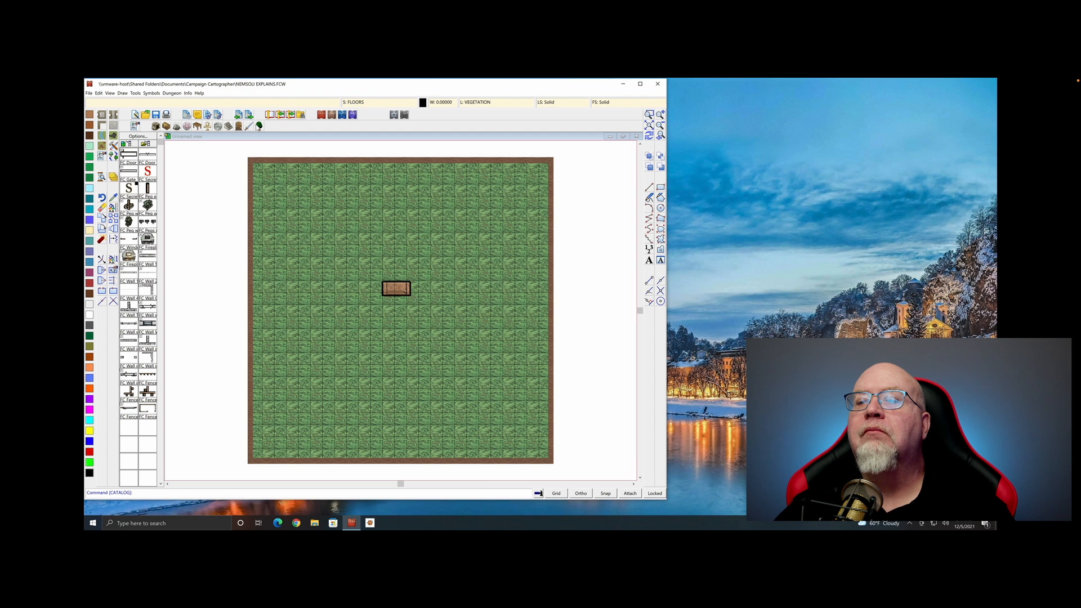
pyautogui.click(259, 128)
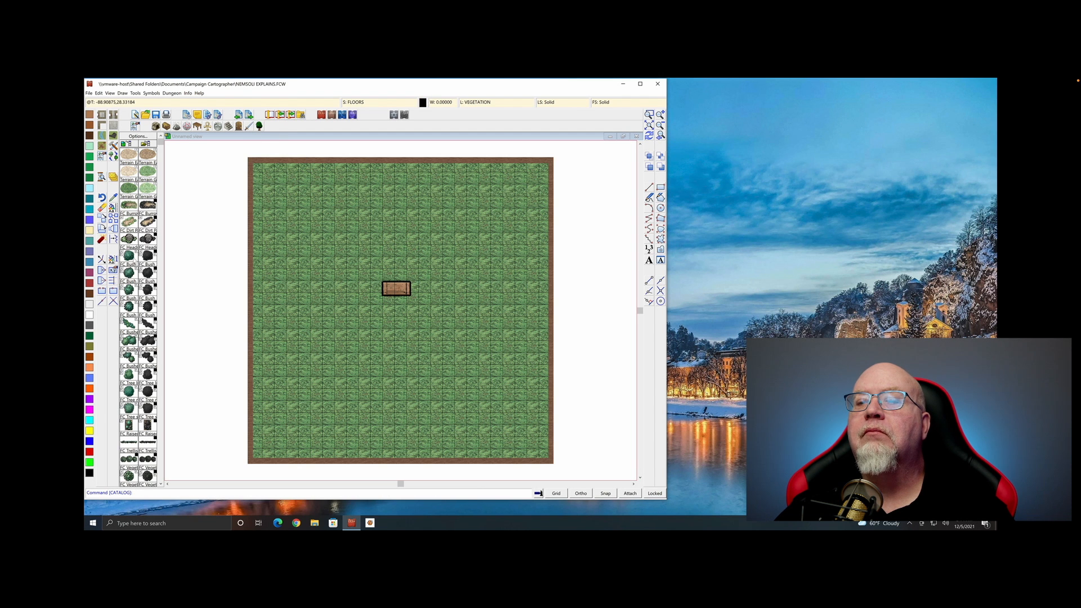
pyautogui.scroll(-1, 138, 310)
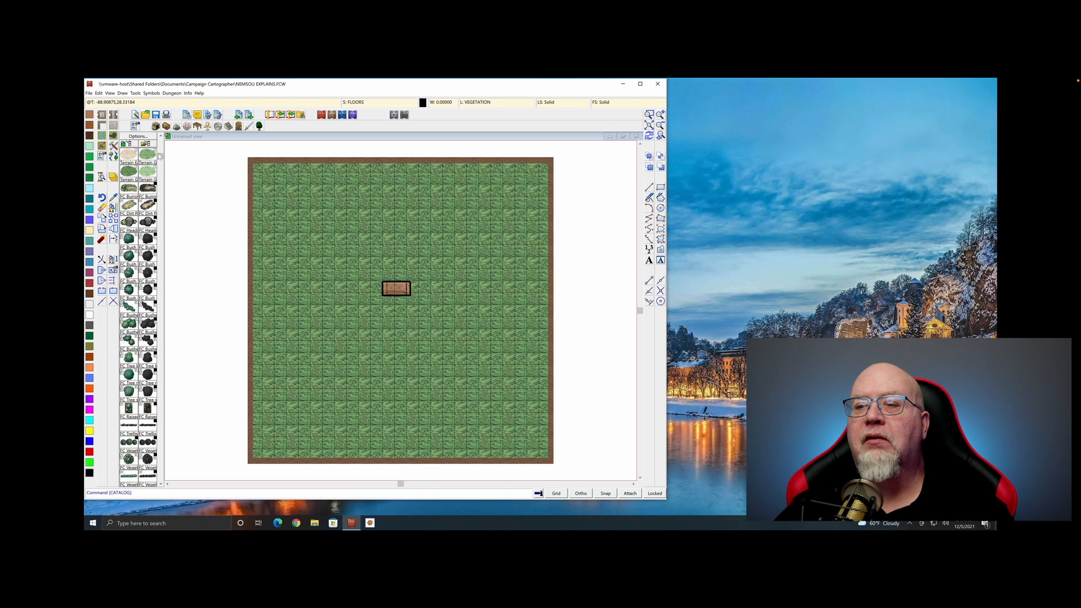
pyautogui.click(250, 126)
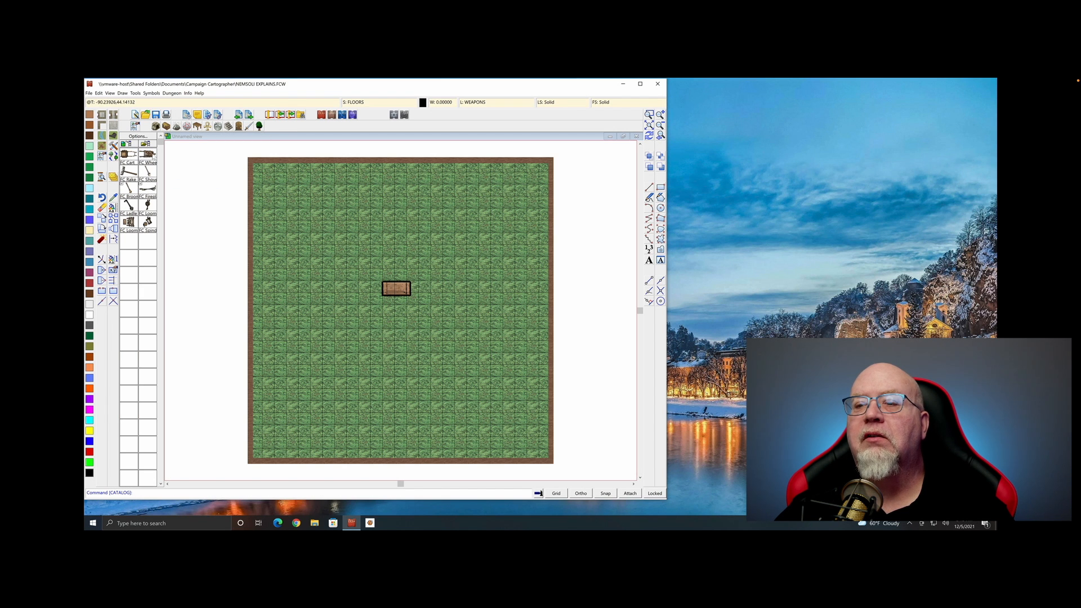
pyautogui.click(129, 154)
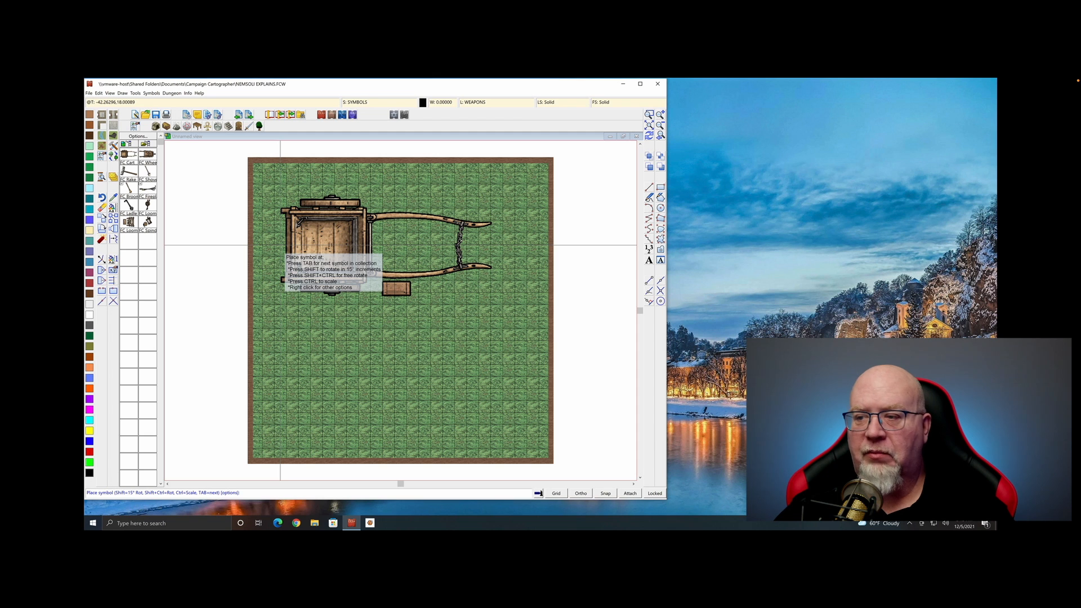
pyautogui.press('ctrl')
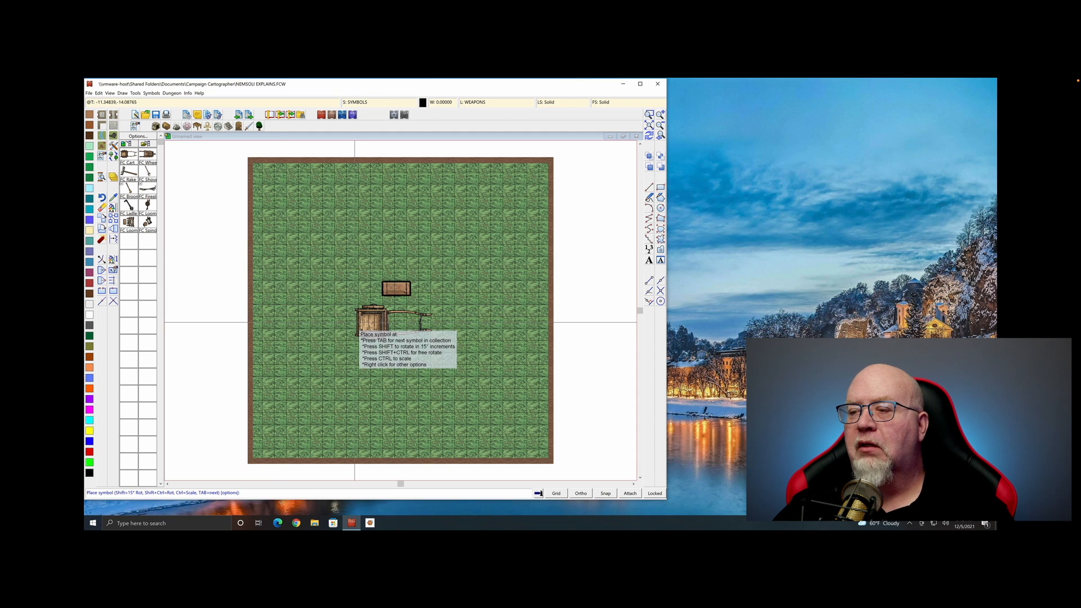
pyautogui.click(354, 321)
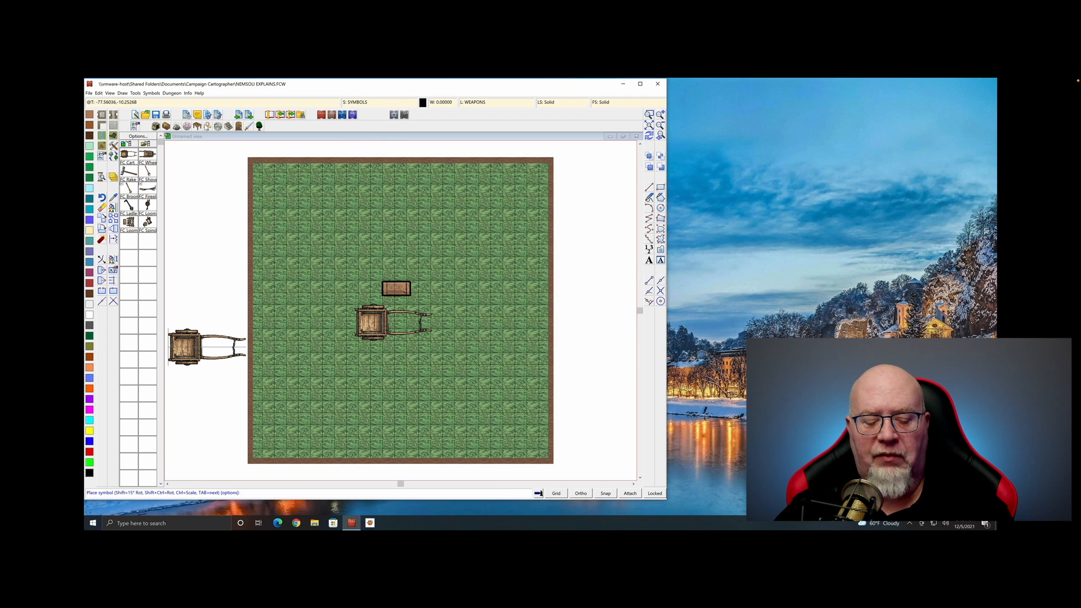
pyautogui.press('Escape')
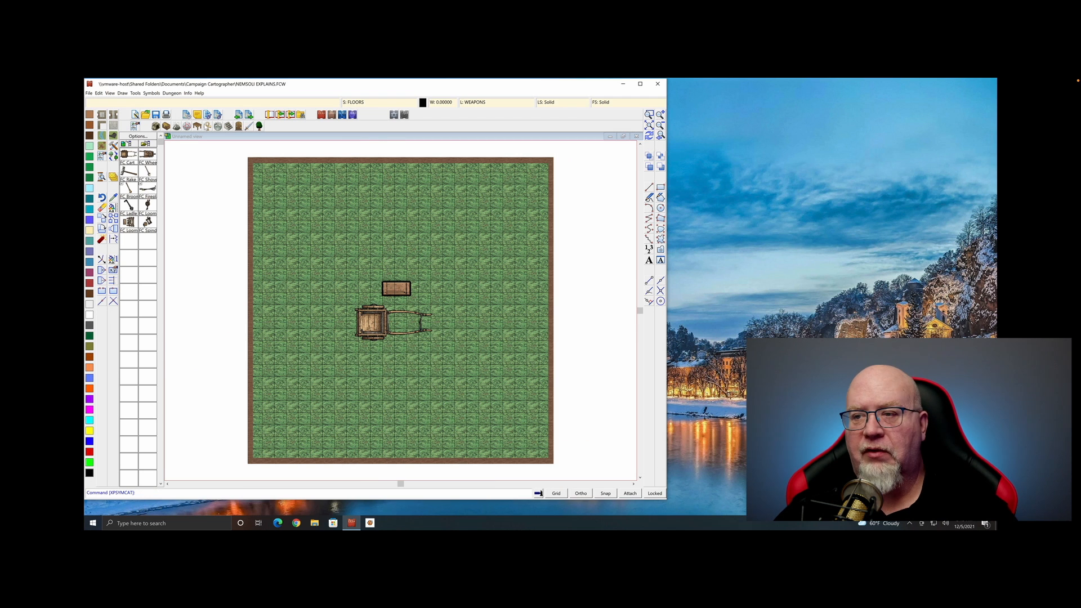
pyautogui.click(89, 93)
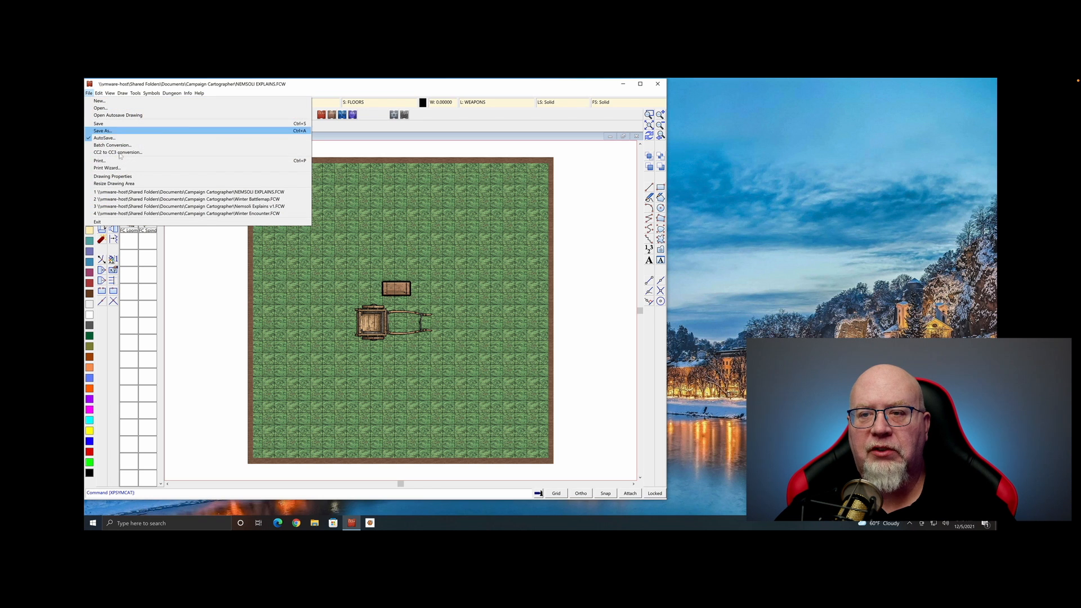
# Save the map, then set up Save As with JPEG Bitmap type in the Downloads folder
pyautogui.click(117, 124)
pyautogui.click(89, 94)
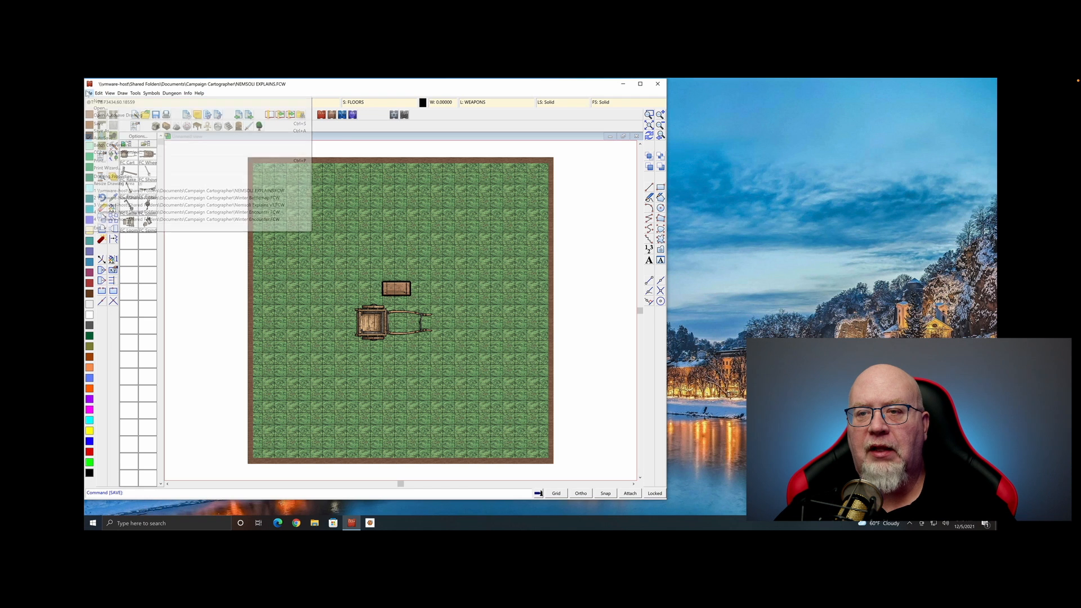
pyautogui.click(101, 130)
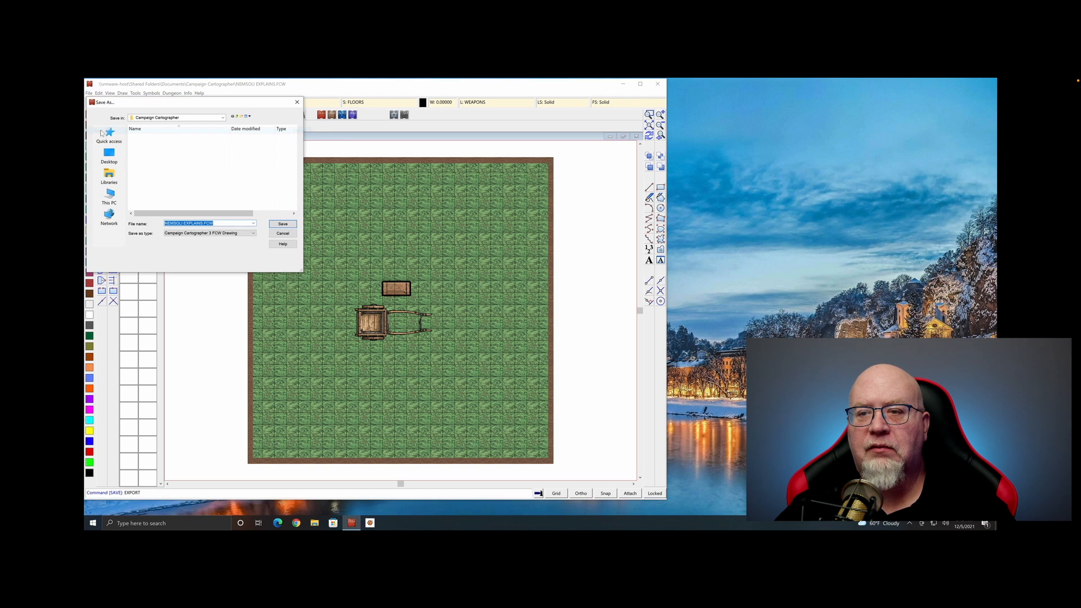
pyautogui.click(225, 233)
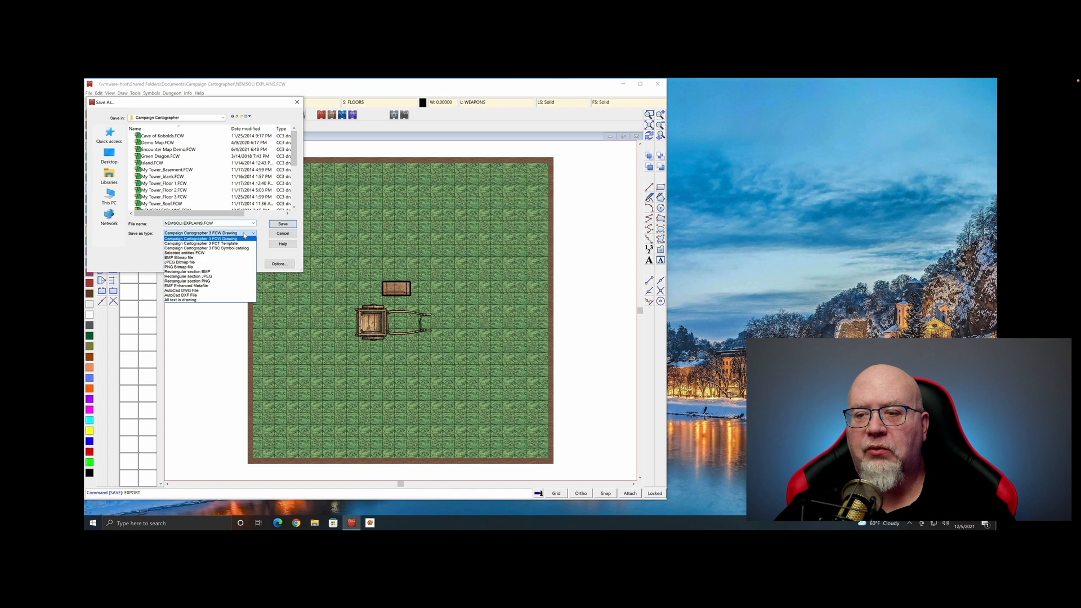
pyautogui.click(224, 263)
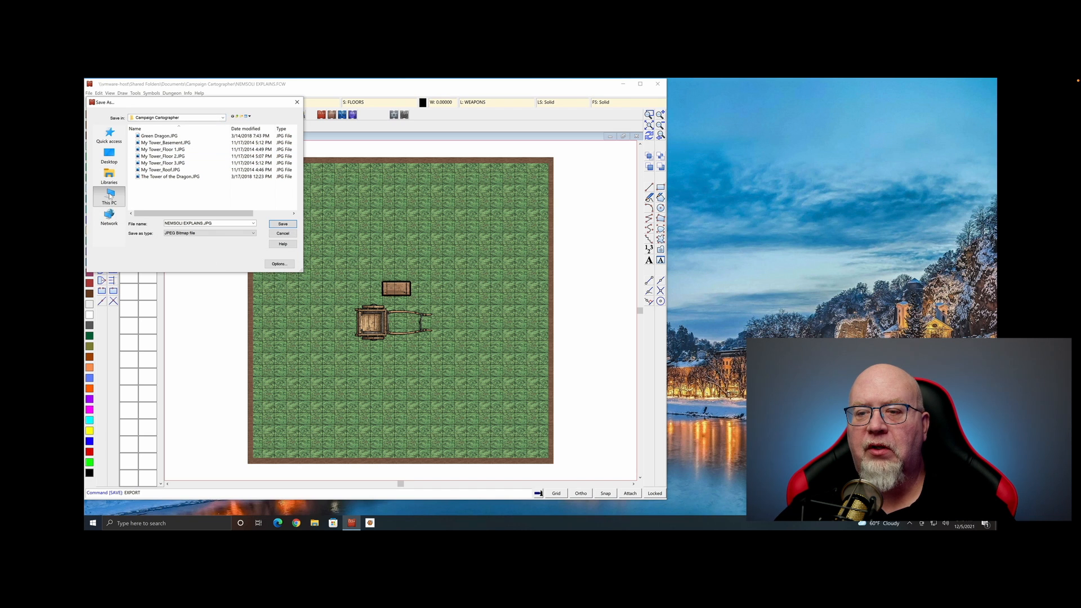
pyautogui.click(109, 197)
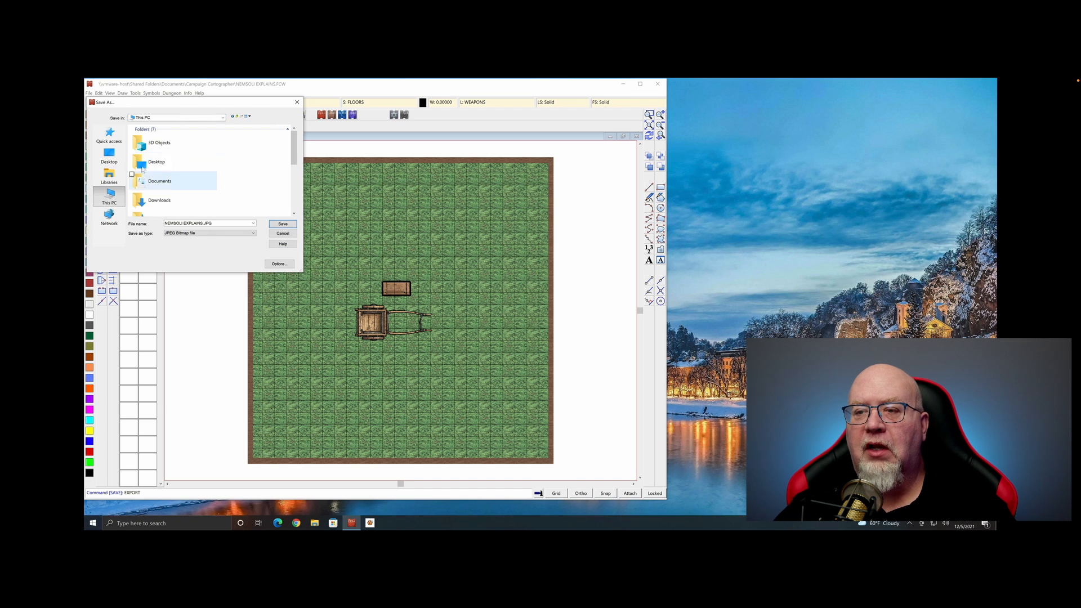
pyautogui.click(160, 201)
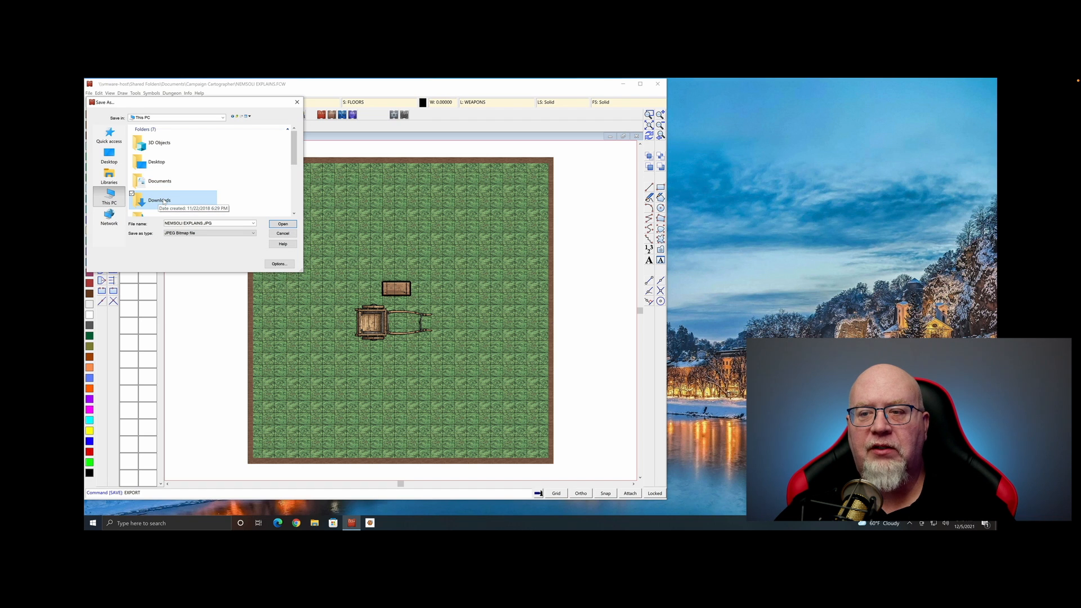
pyautogui.doubleClick(159, 201)
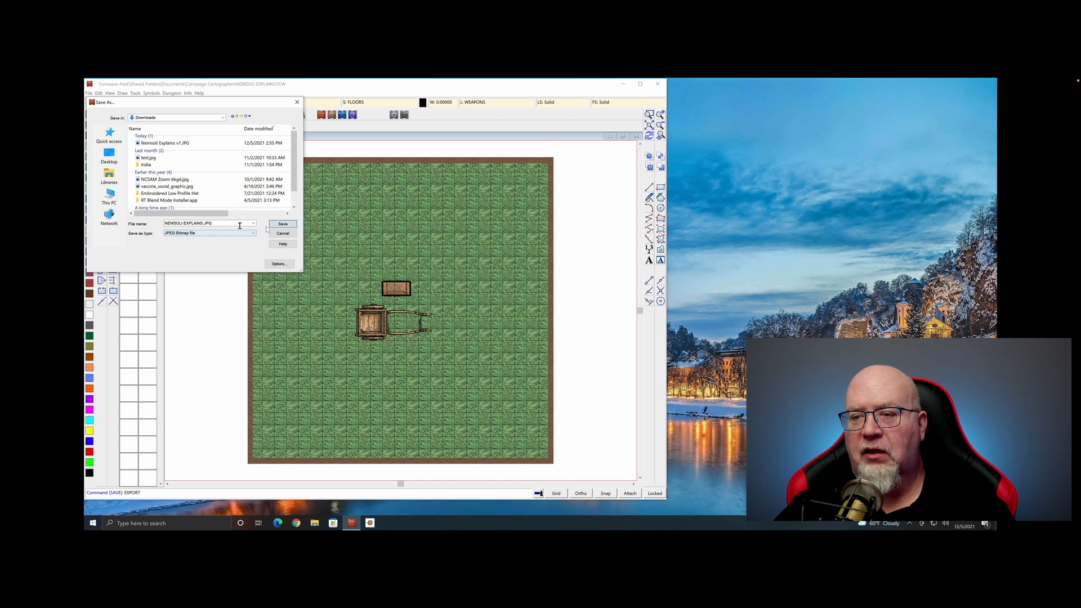
# Export NEMSOU EXPLAINS.JPG at 1750 × 1750 pixels into Downloads and return to Roll20
pyautogui.click(280, 264)
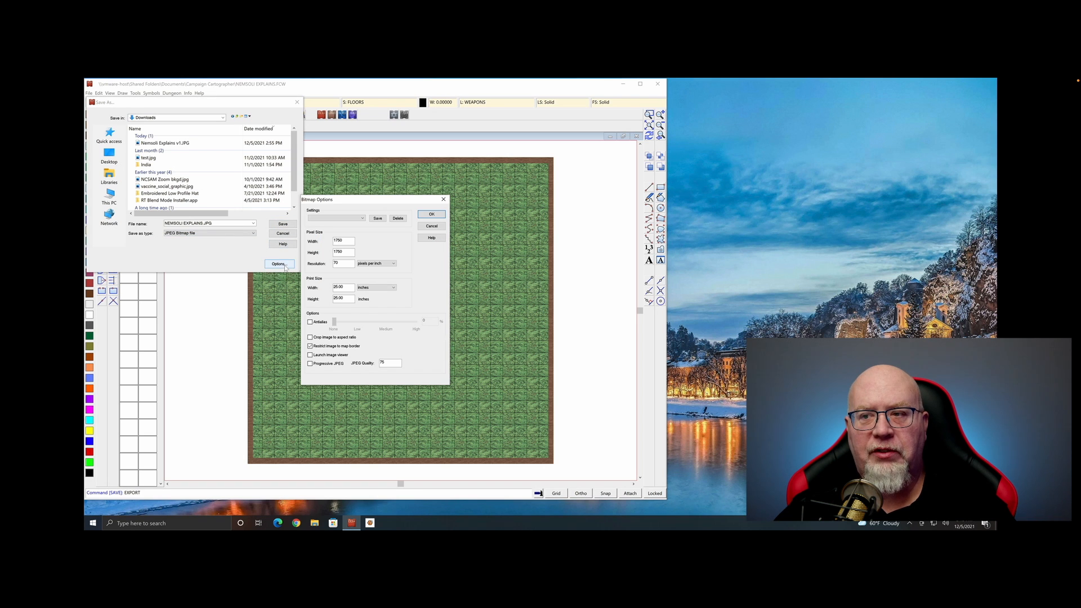
pyautogui.doubleClick(348, 240)
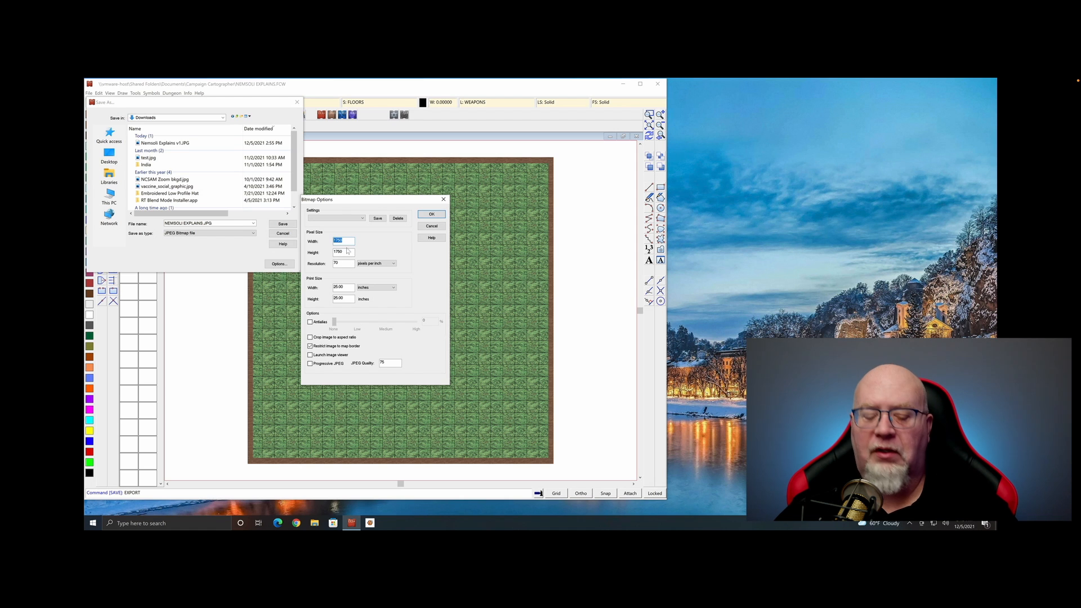
pyautogui.write('175')
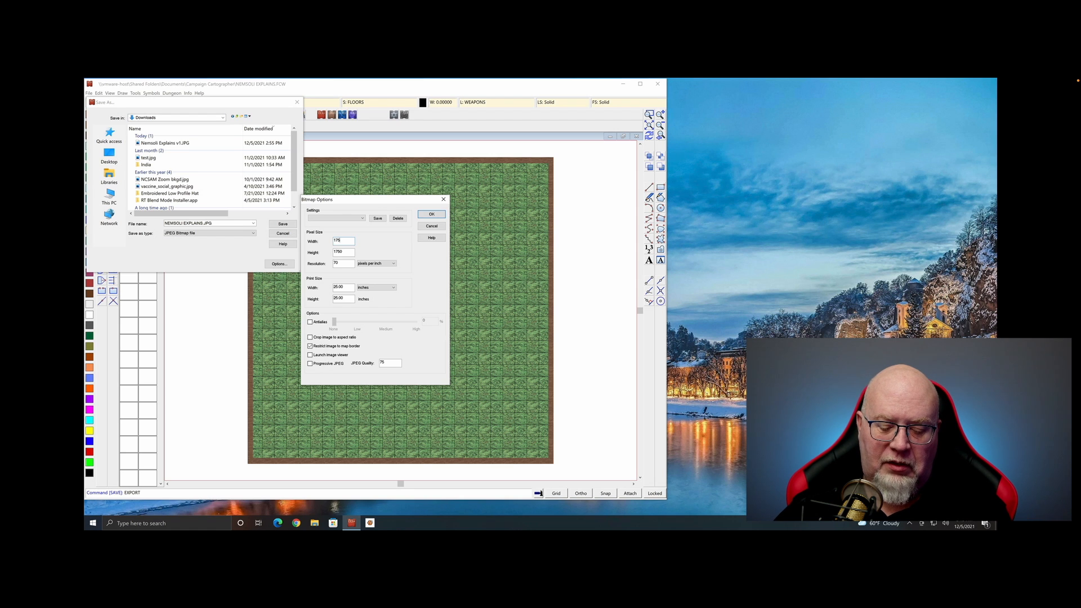
pyautogui.write('0')
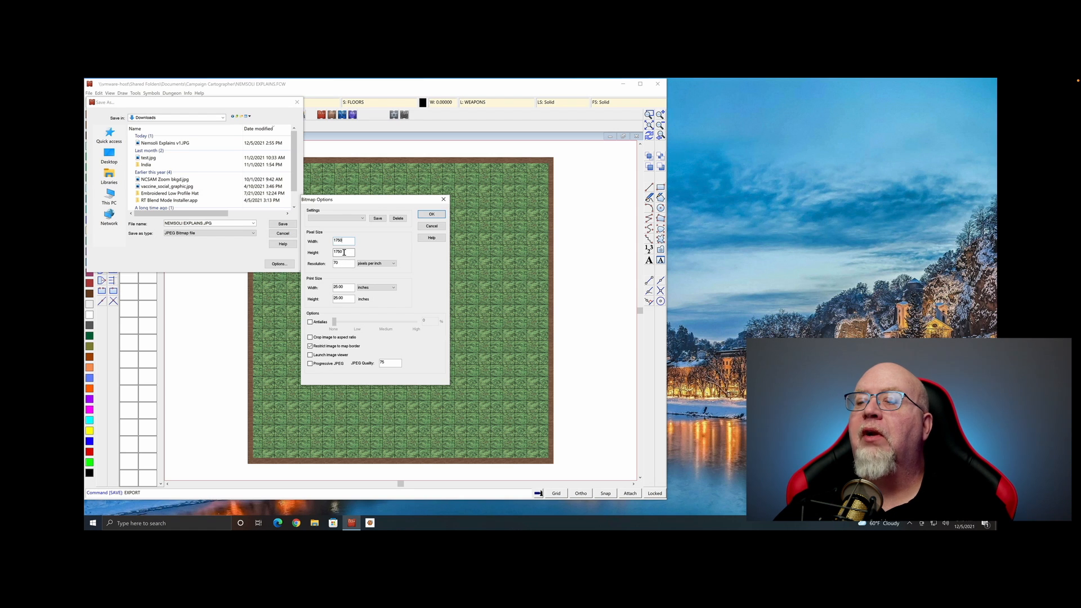
pyautogui.doubleClick(343, 252)
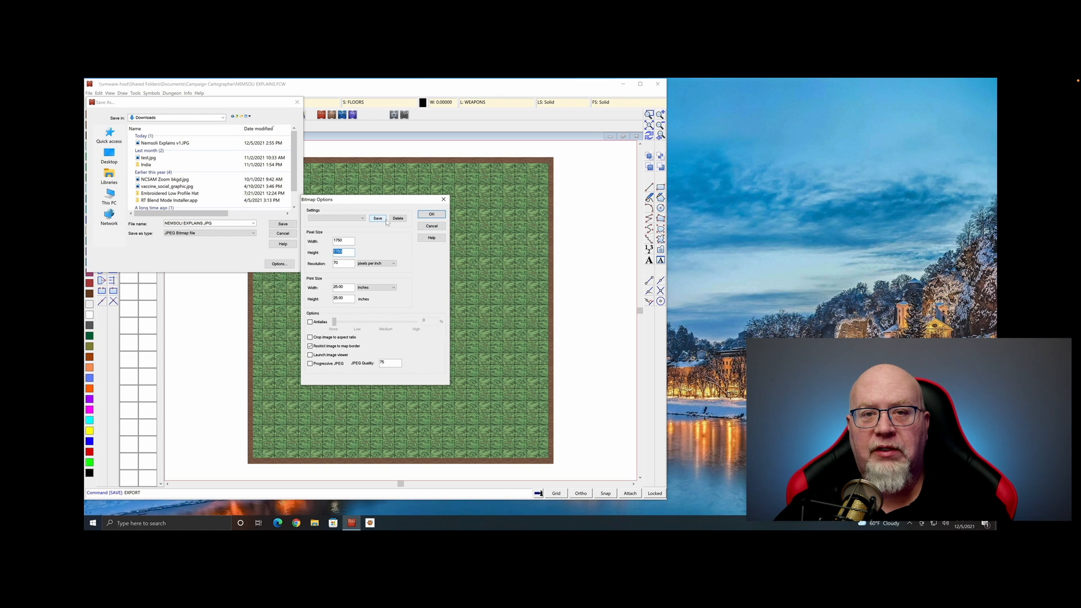
pyautogui.click(432, 215)
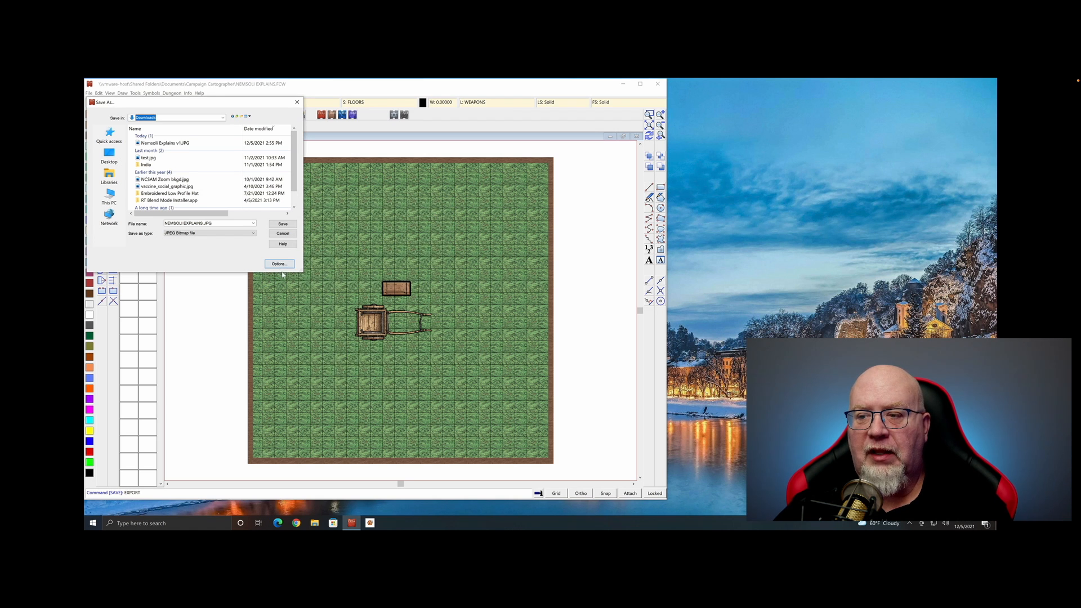
pyautogui.click(282, 224)
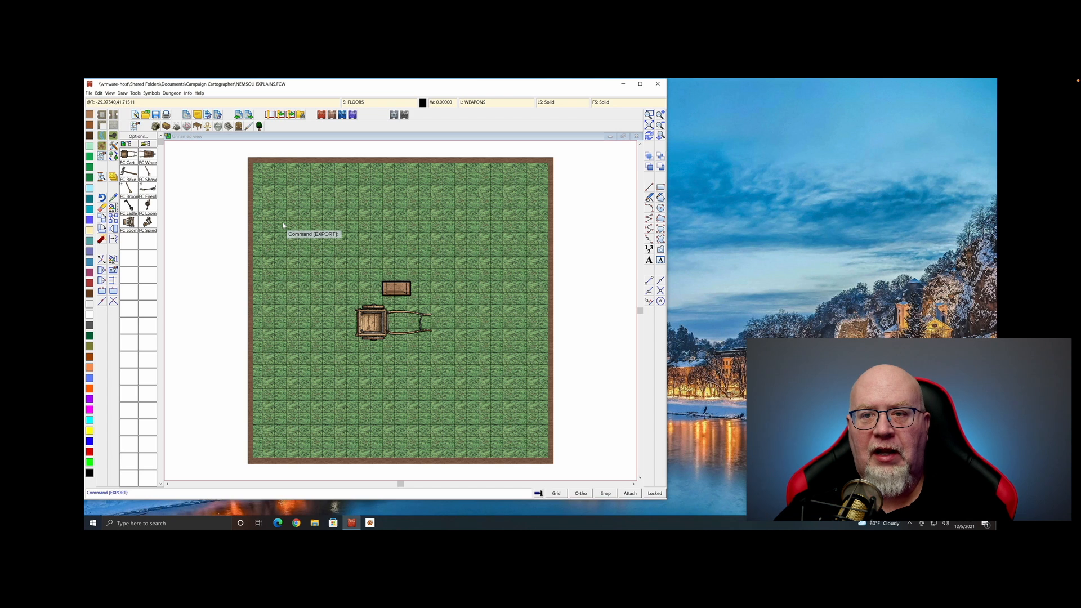
pyautogui.hotkey('ctrl', 'Left')
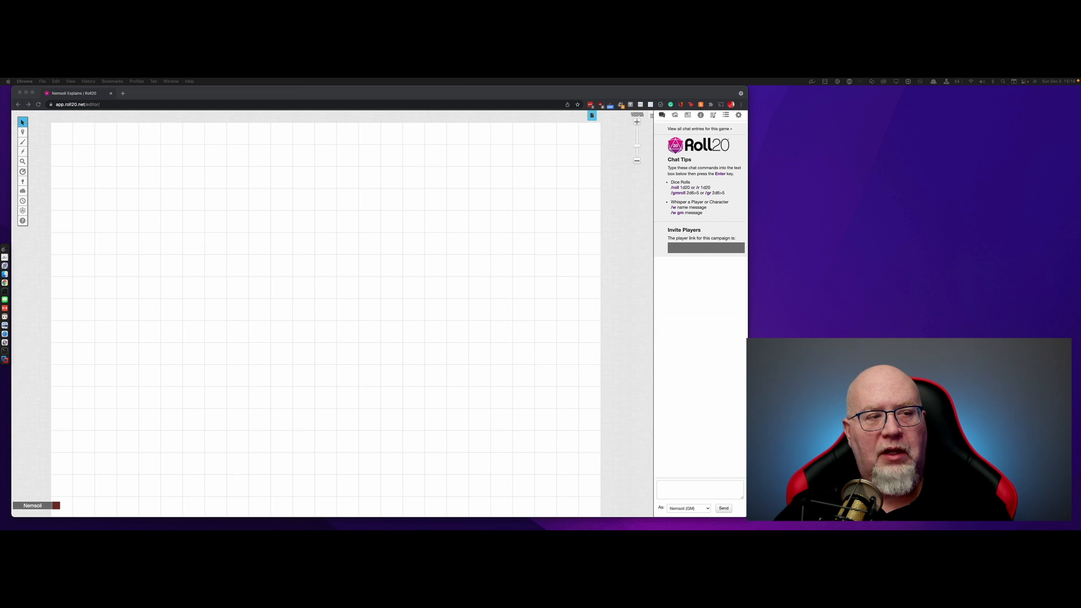
# Drop the exported grass map JPEG onto the Roll20 page and look over the placed map
pyautogui.moveTo(8, 248); pyautogui.dragTo(336, 311)
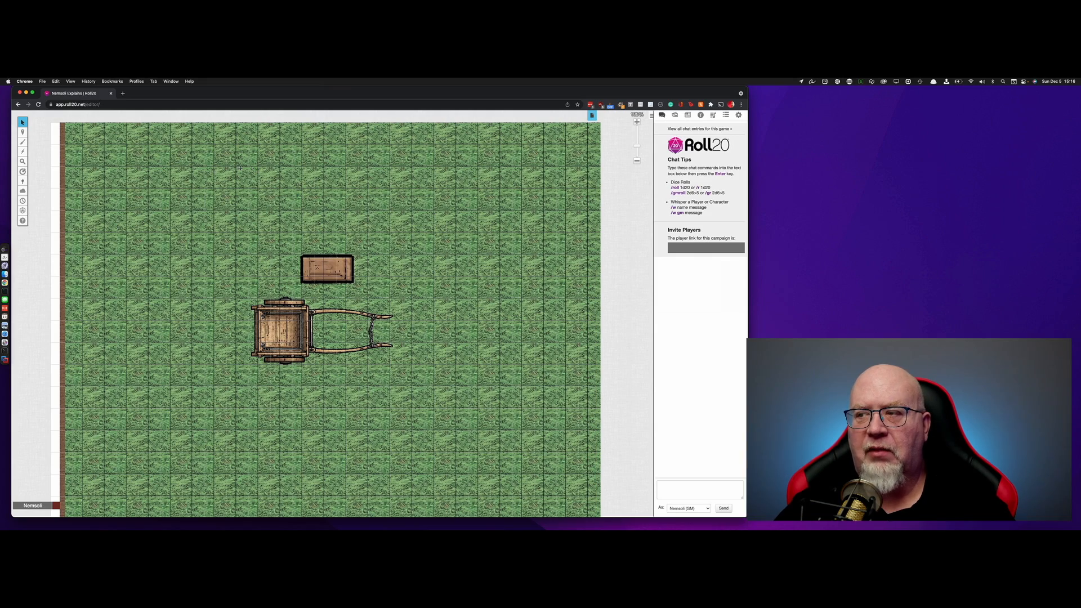
pyautogui.moveTo(239, 168)
pyautogui.mouseDown()
pyautogui.moveTo(231, 237)
pyautogui.moveTo(221, 161)
pyautogui.moveTo(225, 203)
pyautogui.moveTo(222, 179)
pyautogui.mouseUp()
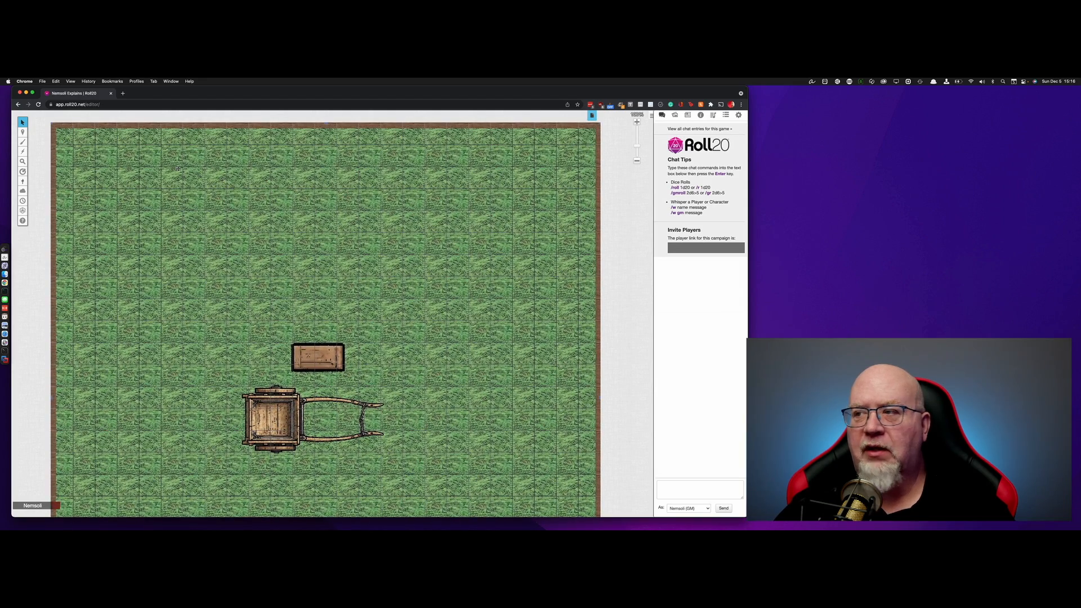
pyautogui.scroll(-5, 393, 239)
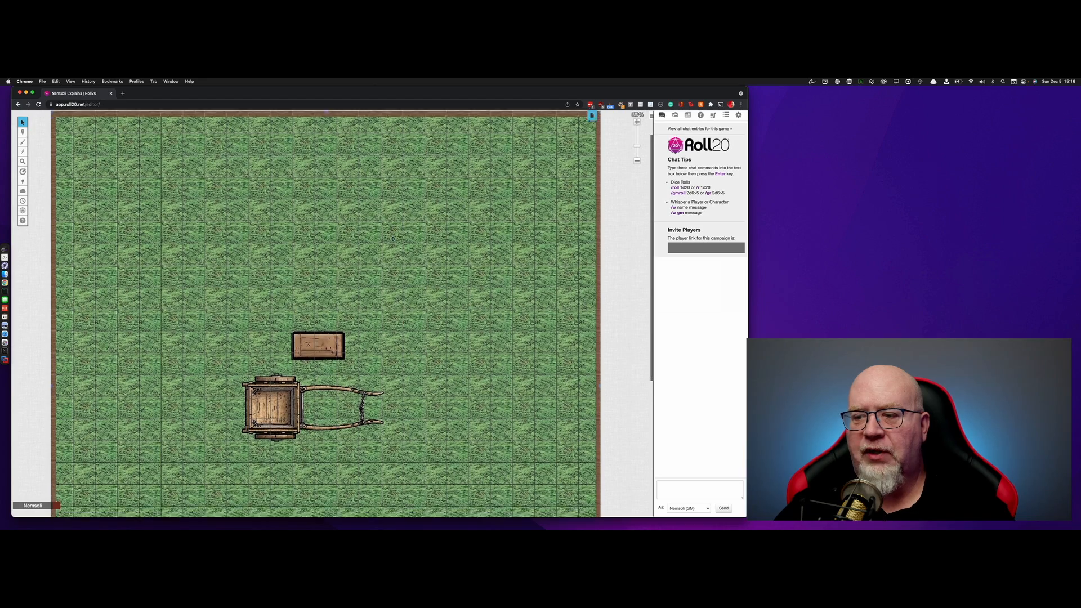
pyautogui.scroll(-3, 393, 239)
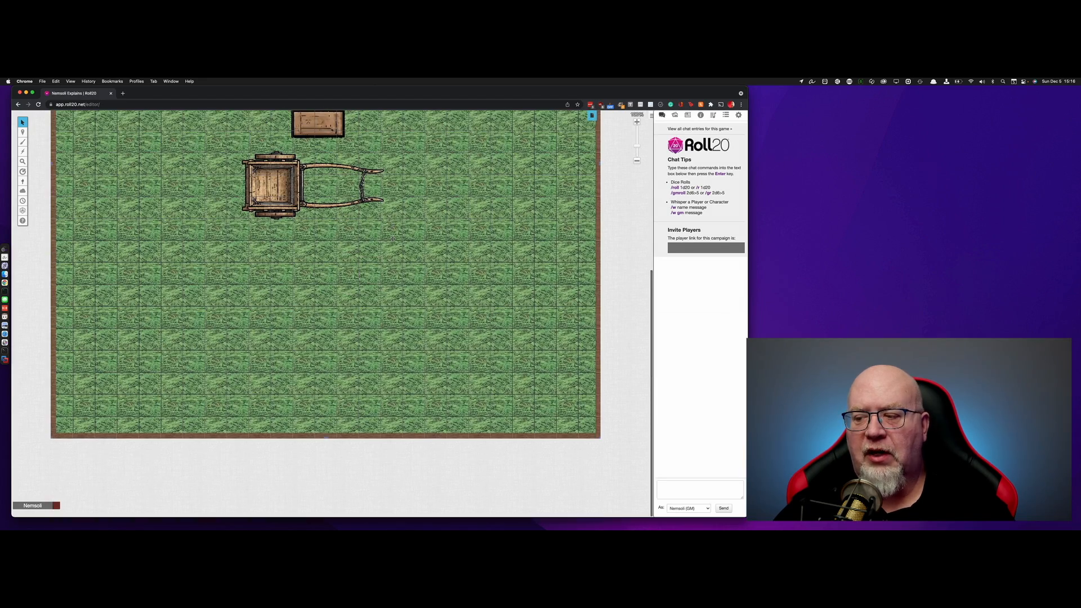
pyautogui.scroll(6, 393, 239)
pyautogui.scroll(1, 392, 239)
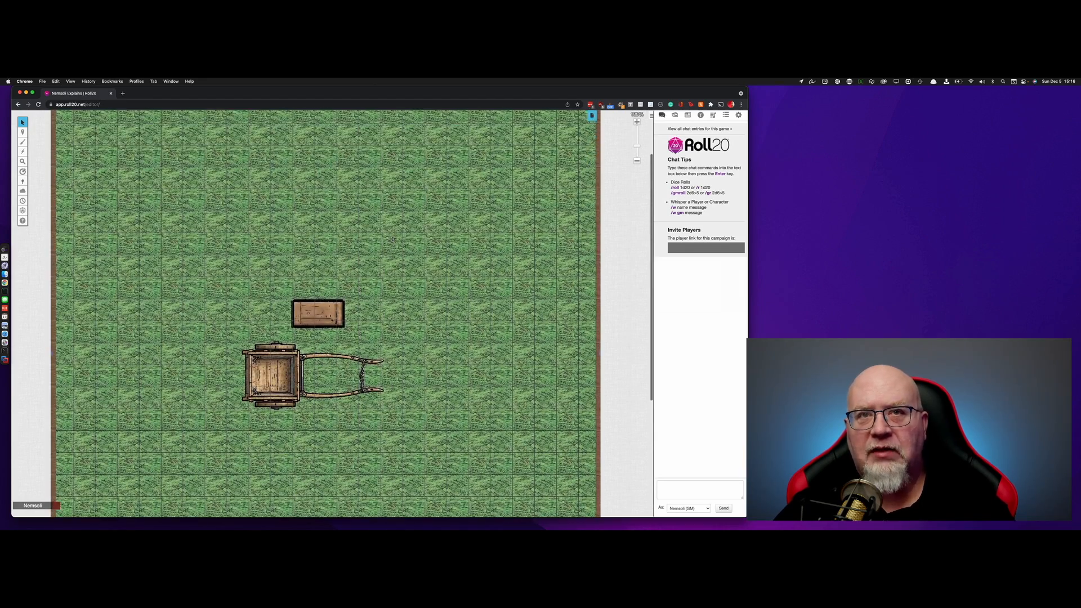
pyautogui.scroll(1, 392, 239)
pyautogui.scroll(2, 392, 239)
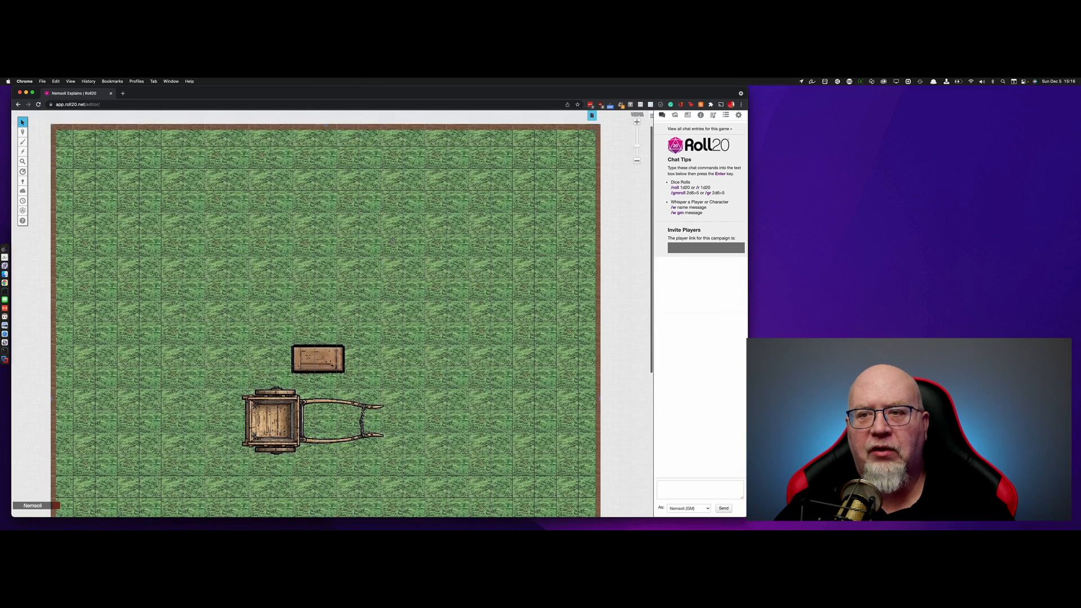
pyautogui.scroll(-2, 392, 239)
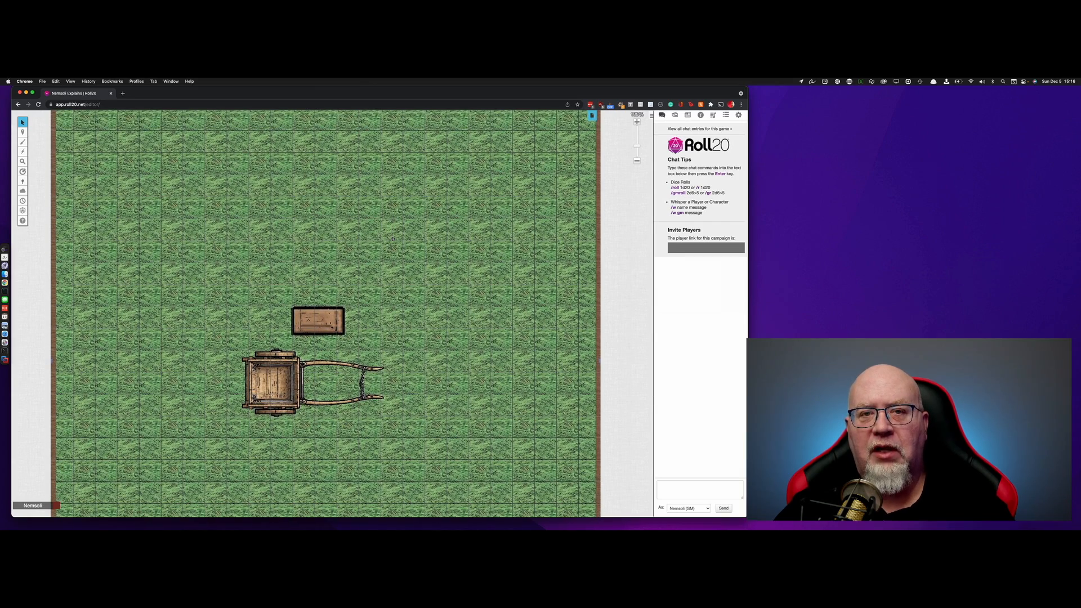